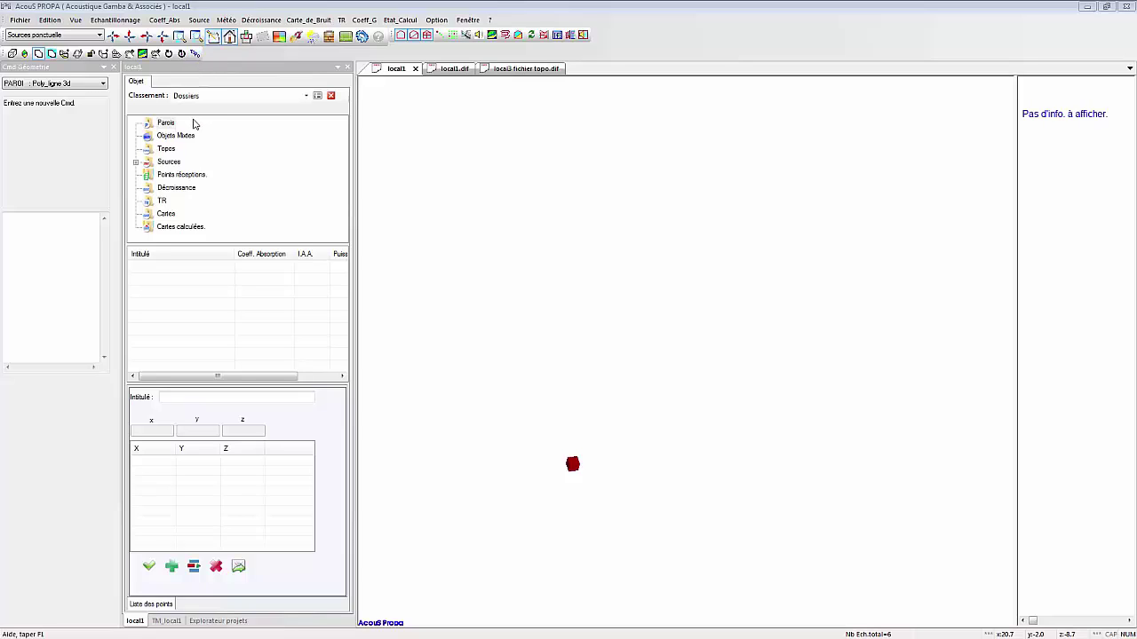
Create a parallelepiped named CUBE inserted at 0,0,0 with dimensions 5,5,5.
click(25, 54)
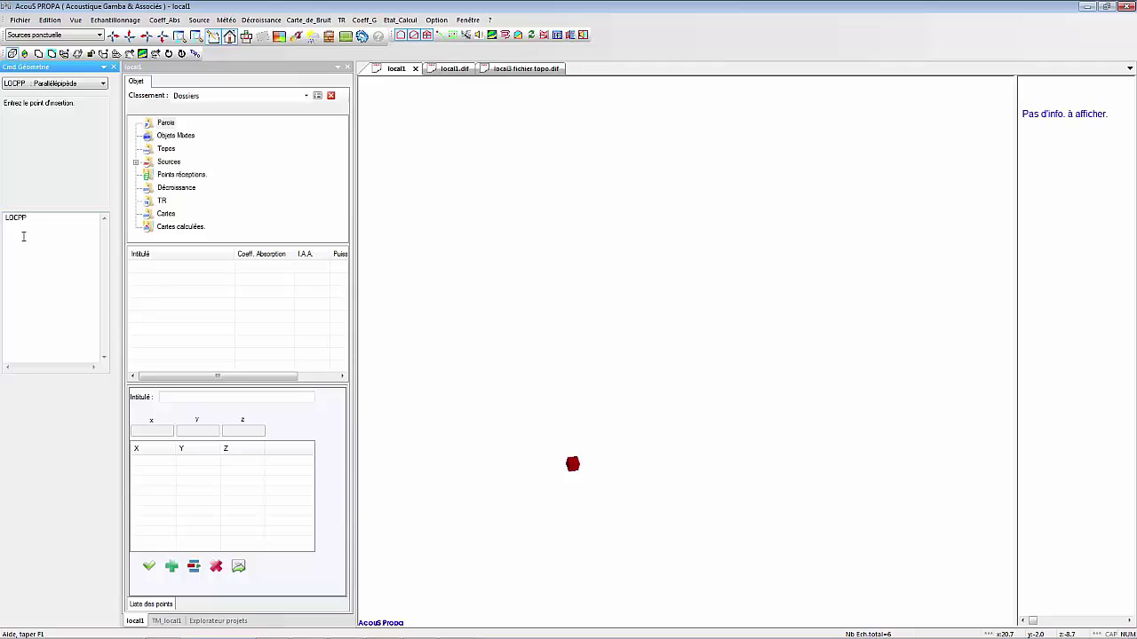
text(0,0,0)
key(Return)
text(5,5,5)
key(Return)
text(CUBE)
key(Return)
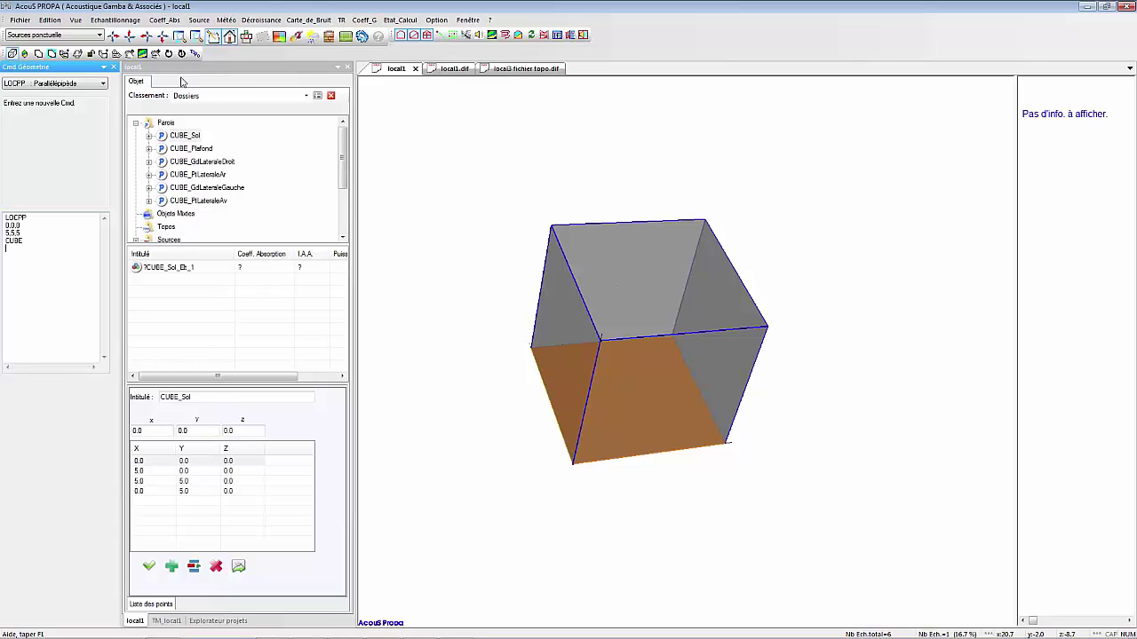
Collapse the walls folder in the object tree and list the sound sources.
click(136, 123)
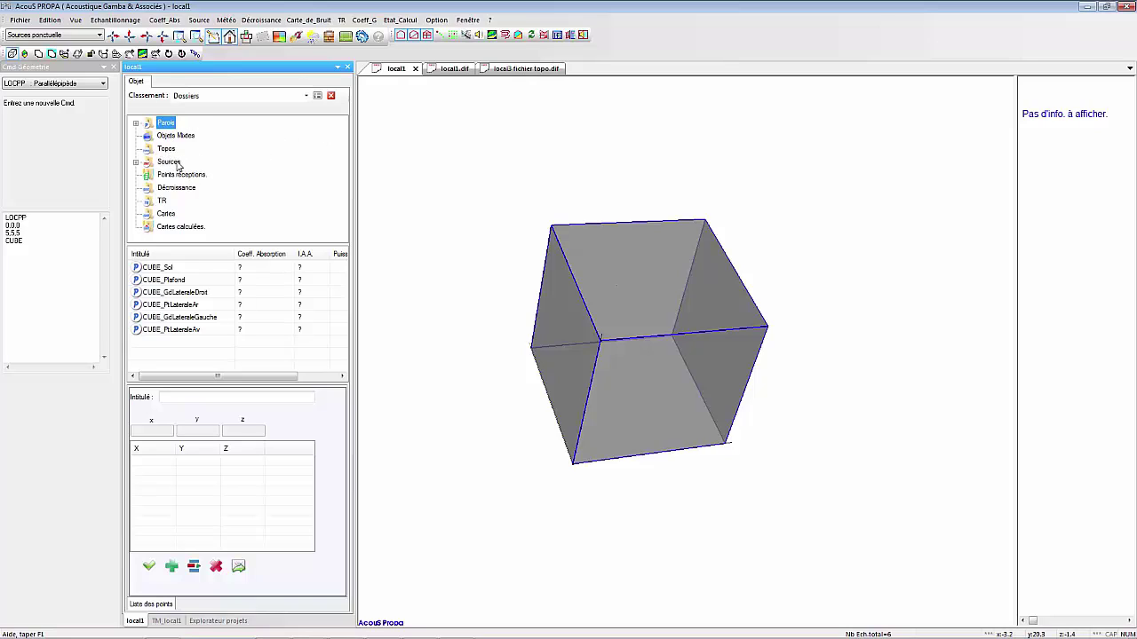
click(173, 162)
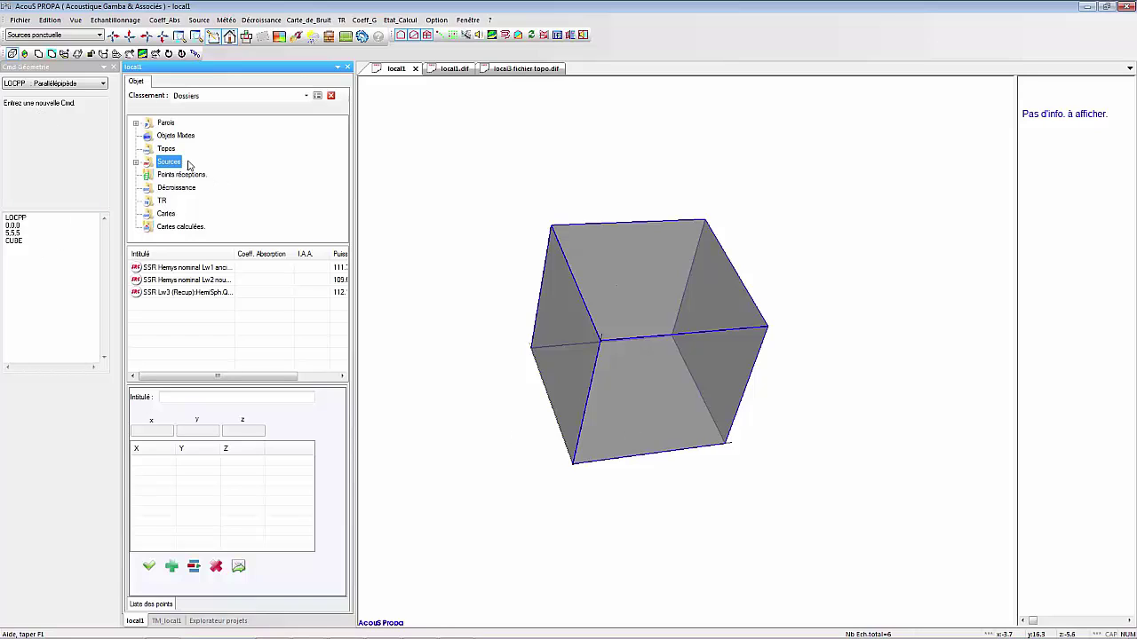
Start a 3D polyline wall along the cube's vertical edge, snapping to its corners at 5,0,0 and 5,0,5.
click(39, 53)
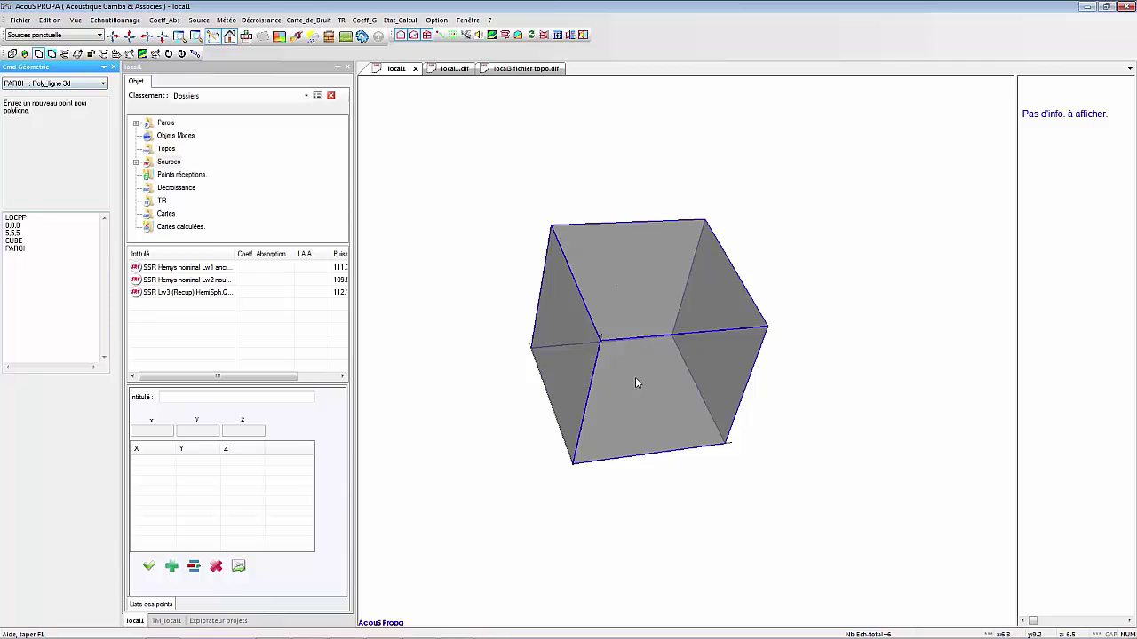
mouse_move(646, 379)
middle_down()
mouse_move(603, 368)
mouse_move(669, 393)
mouse_move(664, 412)
mouse_move(640, 401)
middle_up()
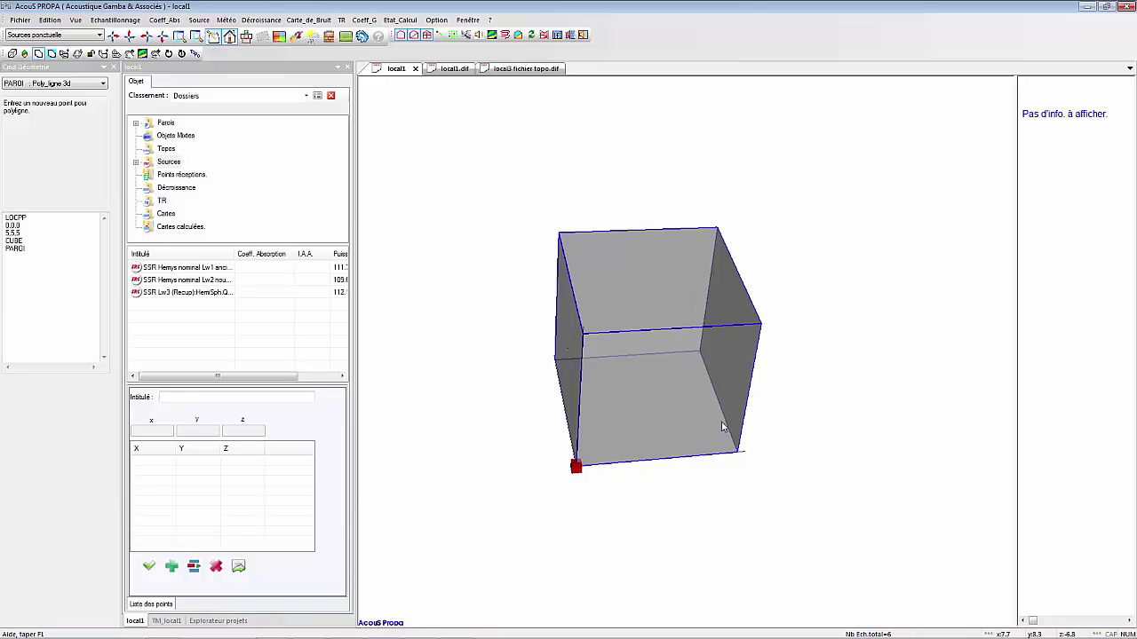
mouse_move(721, 421)
middle_down()
mouse_move(657, 408)
mouse_move(647, 435)
middle_up()
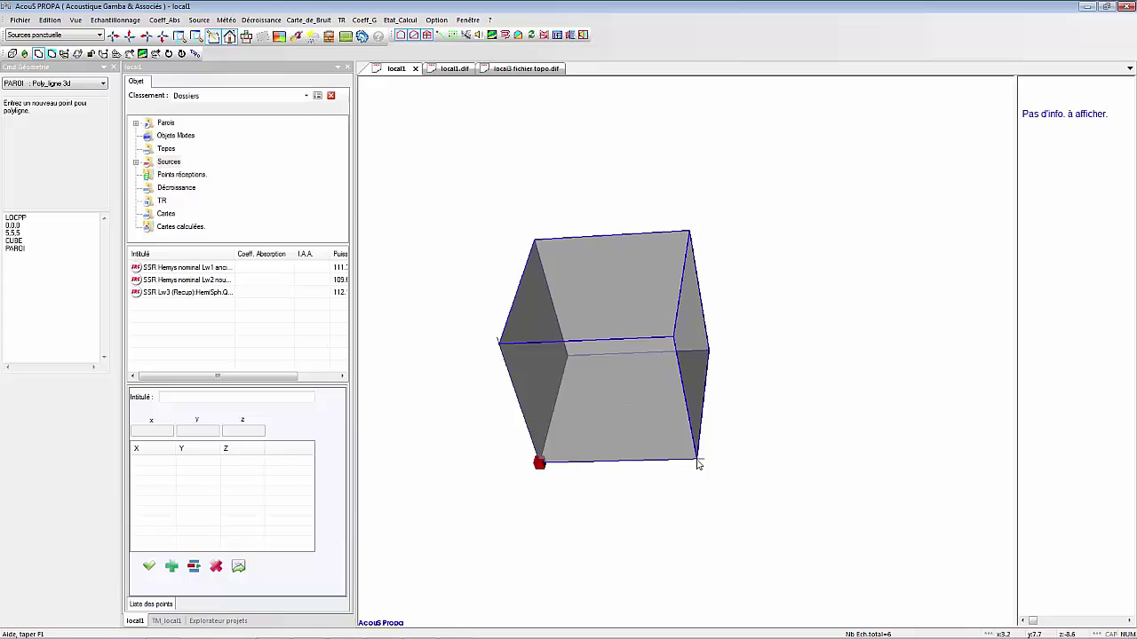
click(697, 462)
click(673, 338)
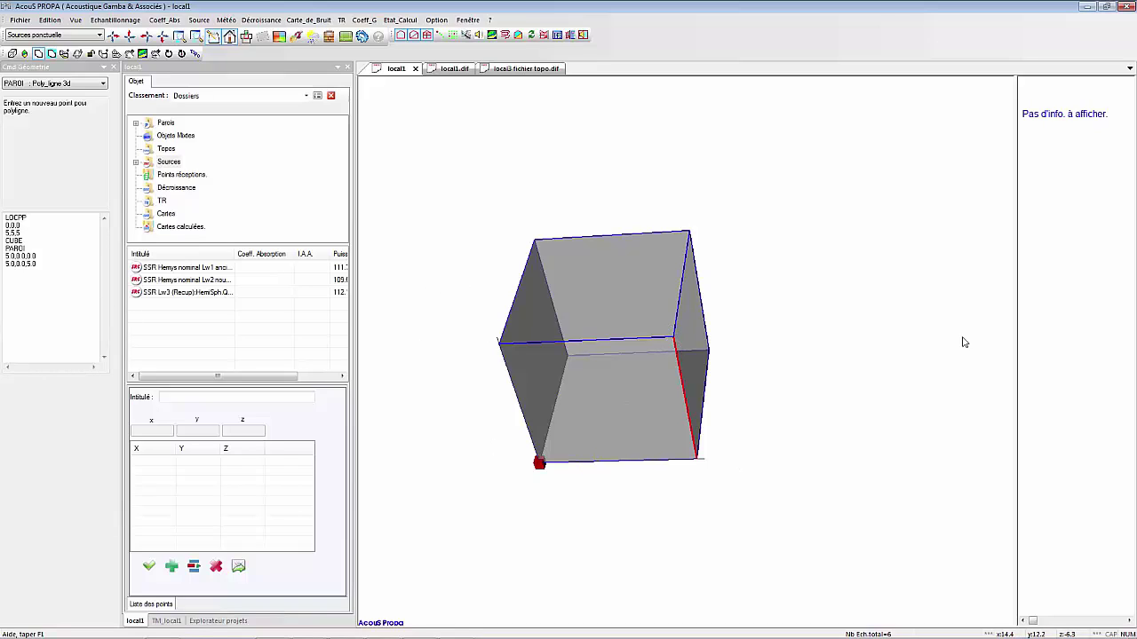
Continue the wall outline through the points 10,0,5 and 10,0,0.
click(21, 273)
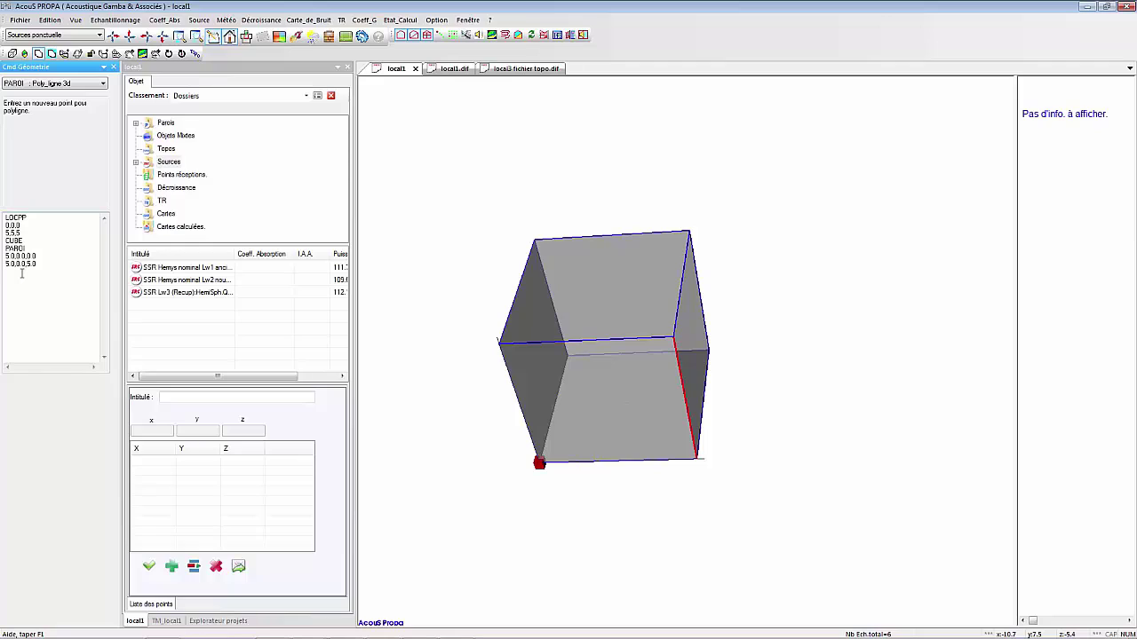
text(10,0,5)
key(Return)
text(10)
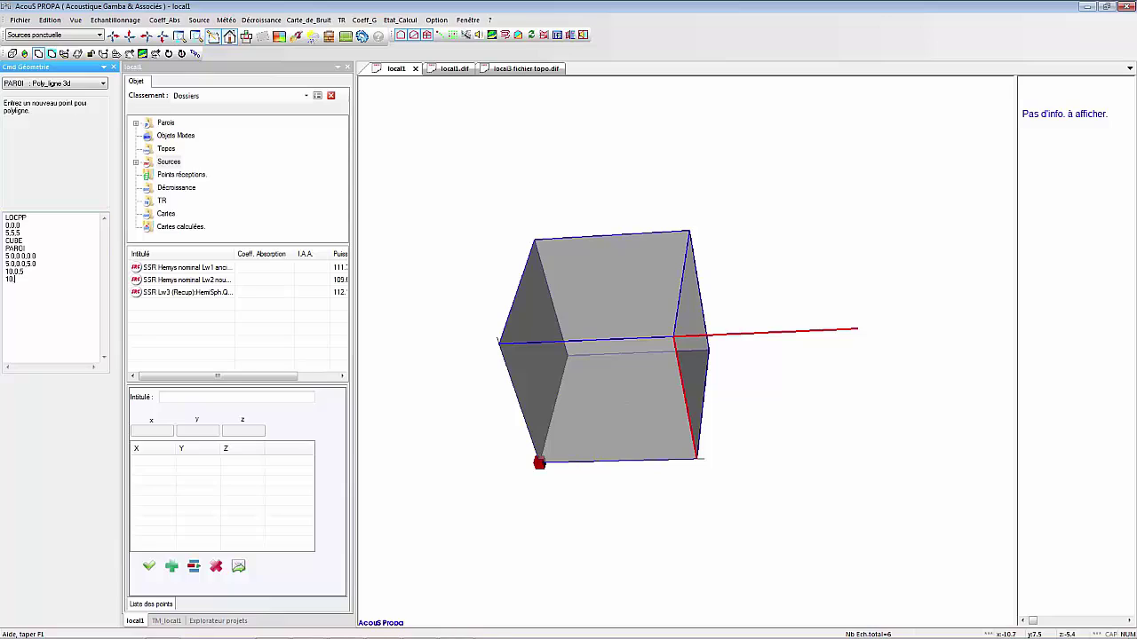
text(,0,0)
key(Return)
Close the wall outline and name the wall PAROI 1.
text(CLOSE)
key(Return)
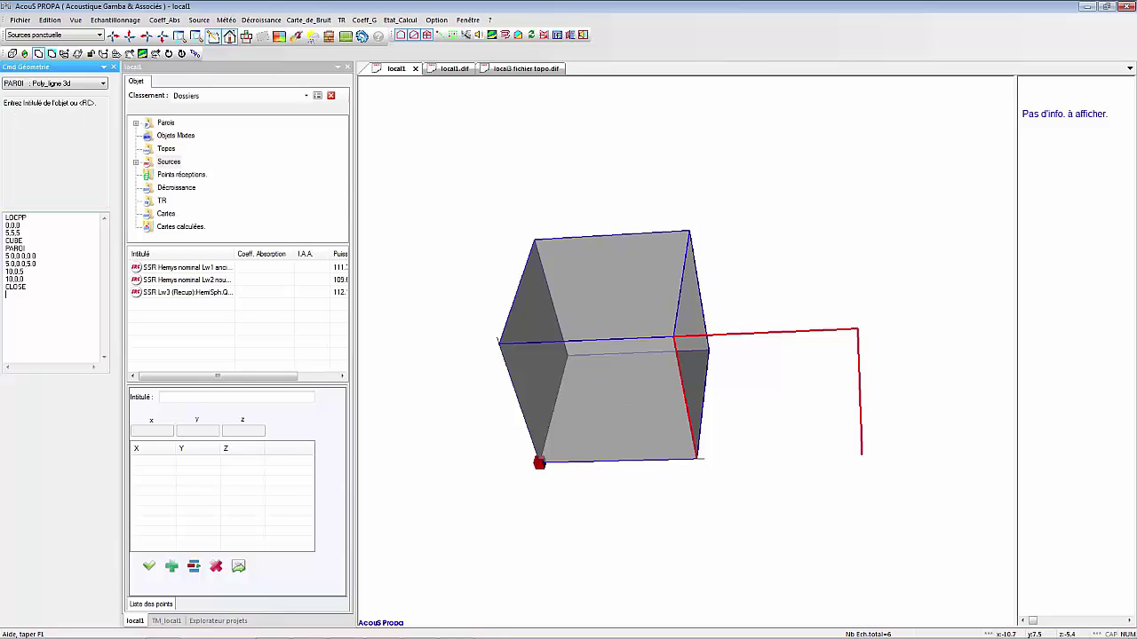
text(PAROI 1)
key(Return)
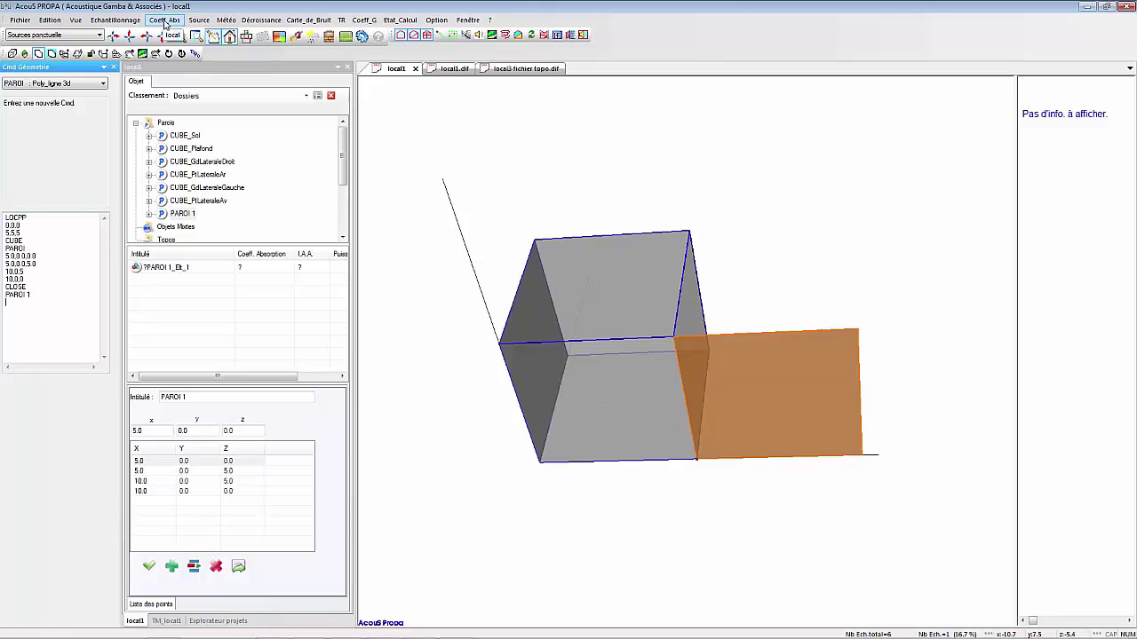
Open the wall absorption coefficients and title the new material Absorption.
click(165, 21)
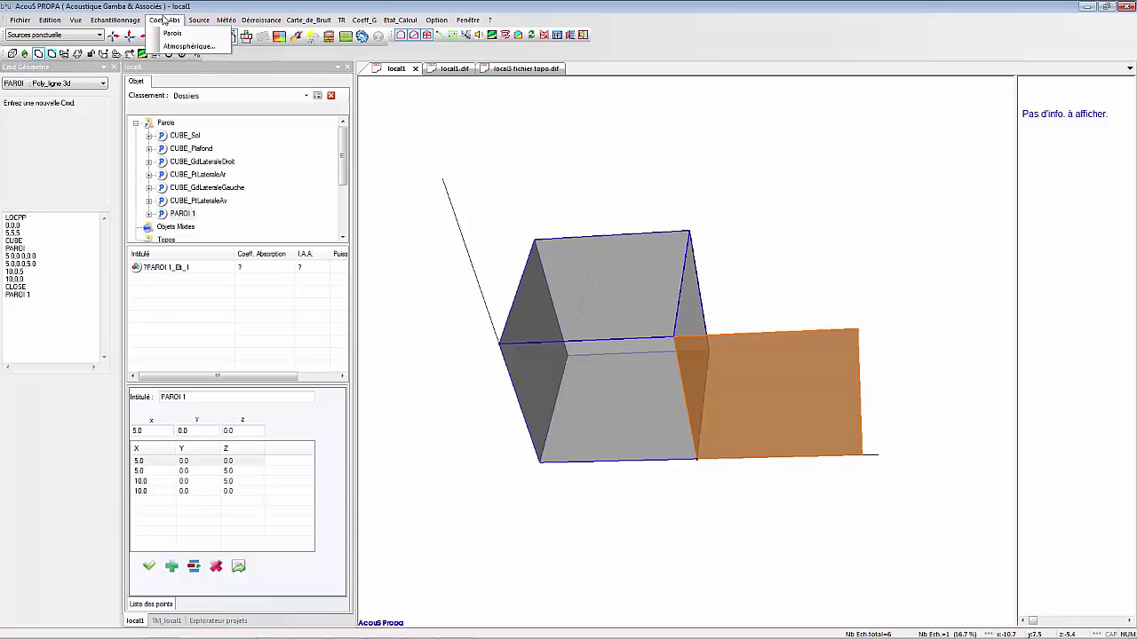
click(172, 34)
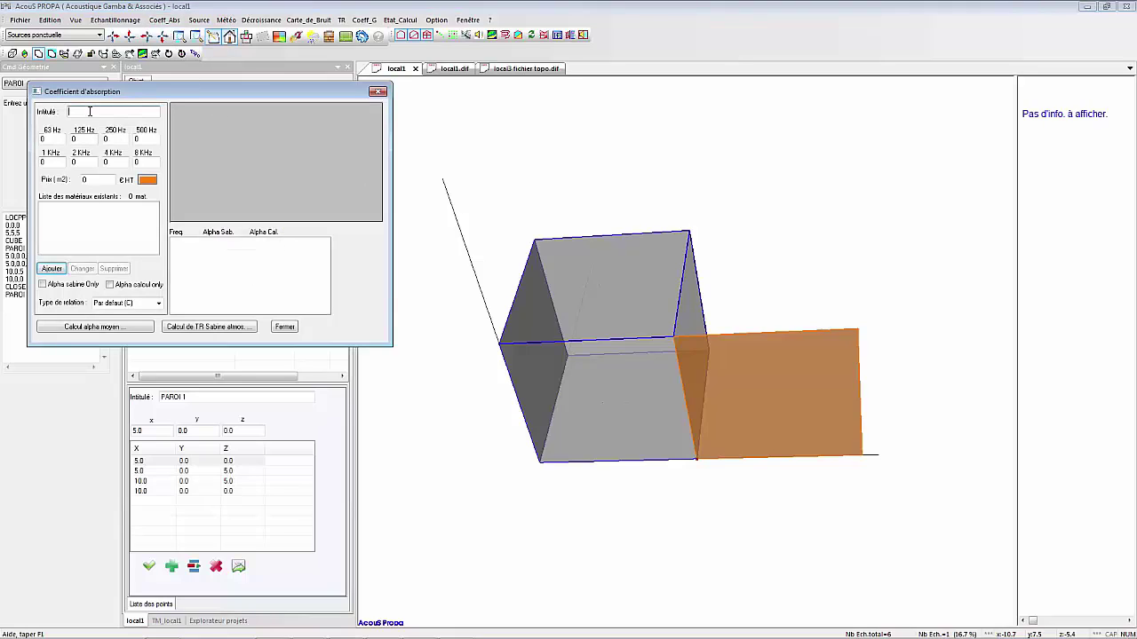
text(Absorpion)
key(BackSpace)
key(BackSpace)
key(BackSpace)
text(tion)
Set the absorption coefficients to 0.2 at 63 Hz, 0.3 at 125 Hz, 0.4 at 250 Hz and 0.5 at 500 Hz.
key(Tab)
text(0.2)
key(Tab)
text(0.3)
key(Tab)
text(0.4)
key(Tab)
text(0.5)
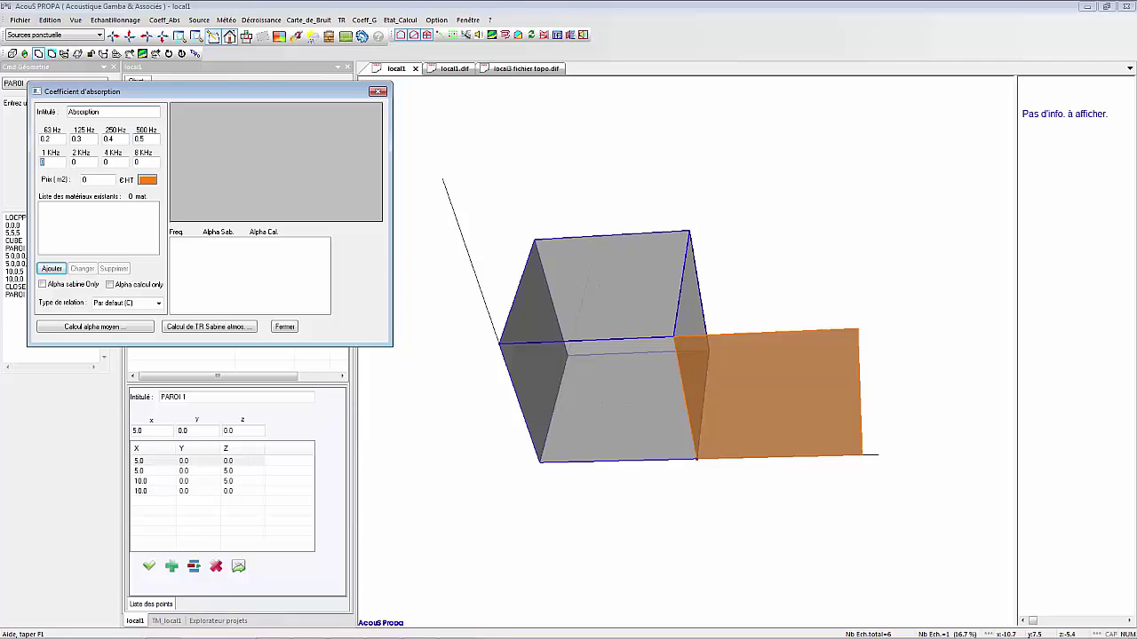
Set the coefficients to 0.6, 0.7, 0.8 and 0.9 for 1, 2, 4 and 8 kHz, and add the material to the list.
key(Tab)
text(0.6)
key(Tab)
text(0.7)
key(Tab)
text(0.8)
key(Tab)
click(51, 268)
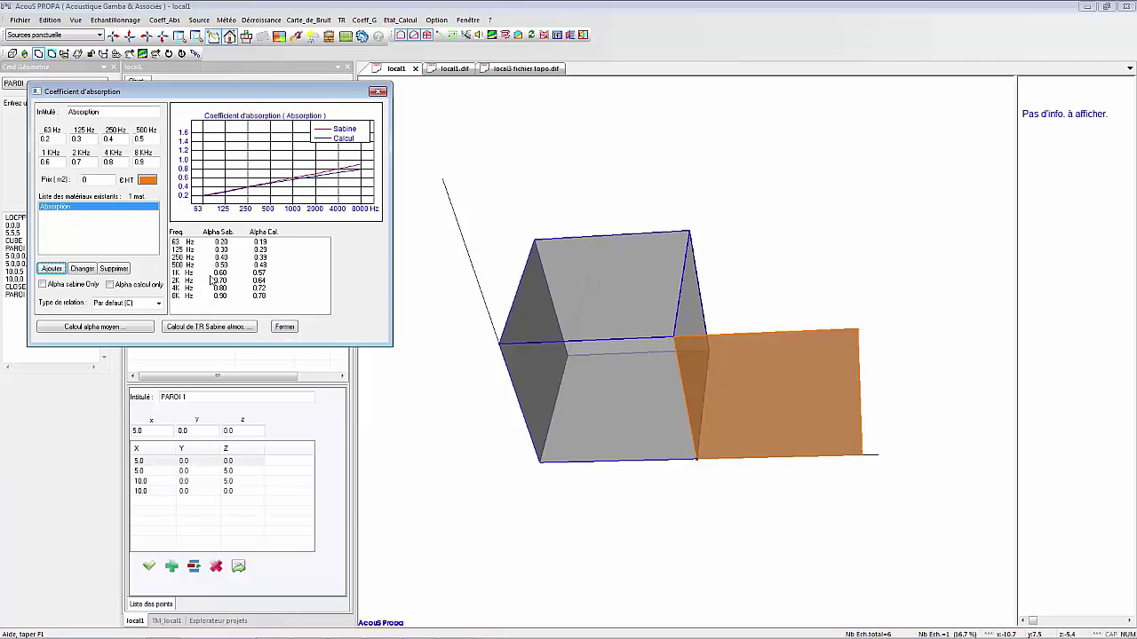
click(285, 327)
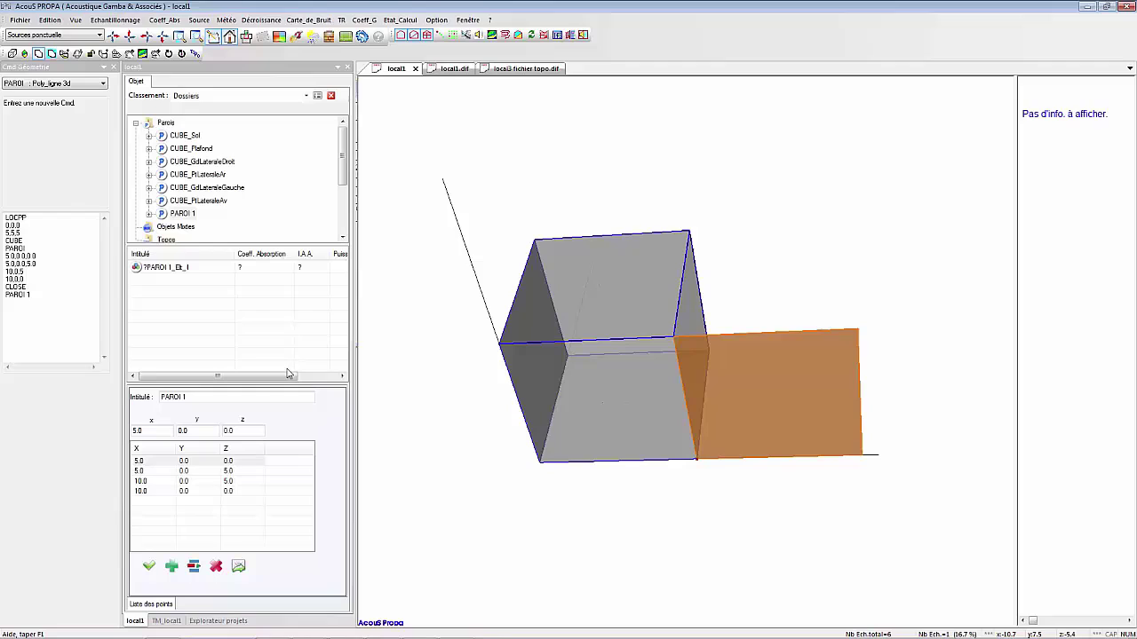
Assign the Absorption material to the walls CUBE_Sol, CUBE_Plafond and CUBE_GdLateraleDroit.
click(191, 135)
click(169, 125)
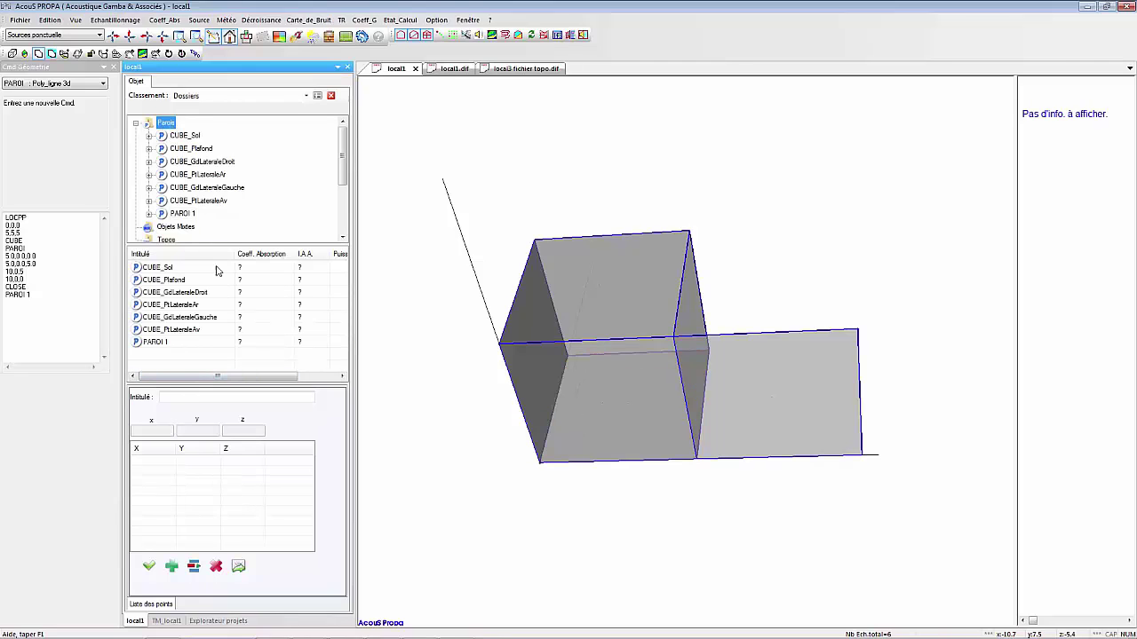
drag(216, 267, 200, 299)
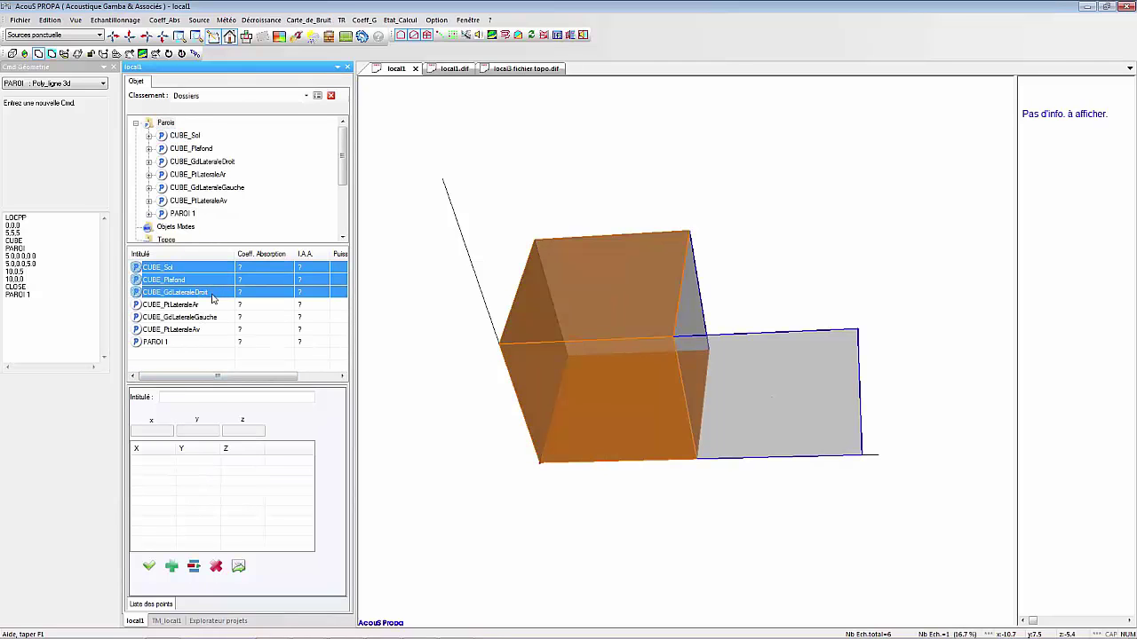
right_click(213, 292)
mouse_move(315, 404)
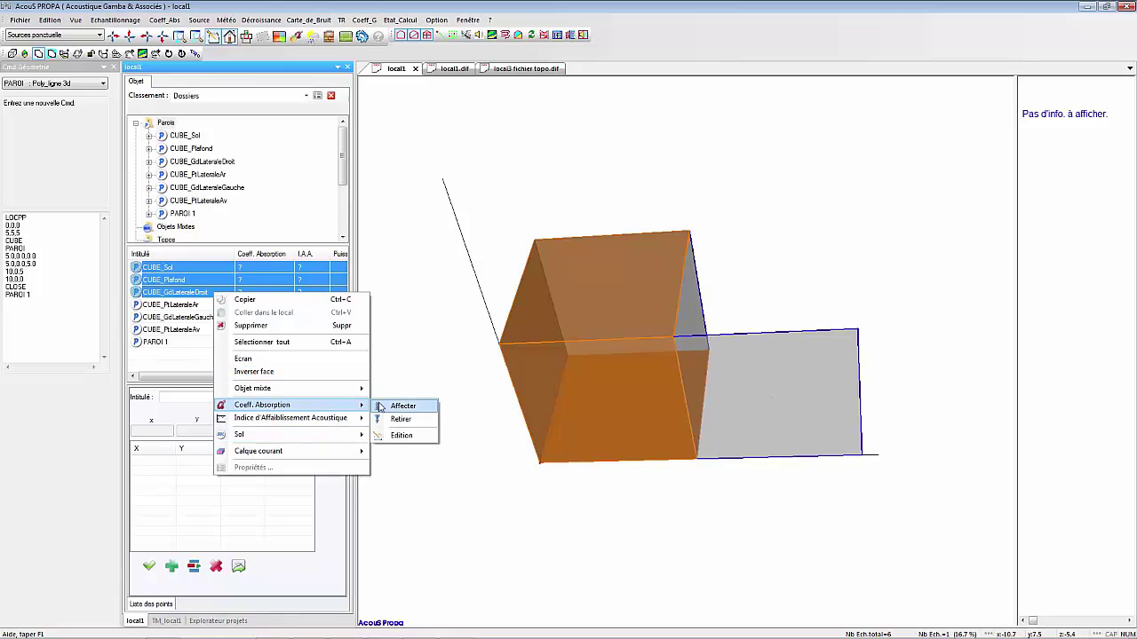
click(401, 407)
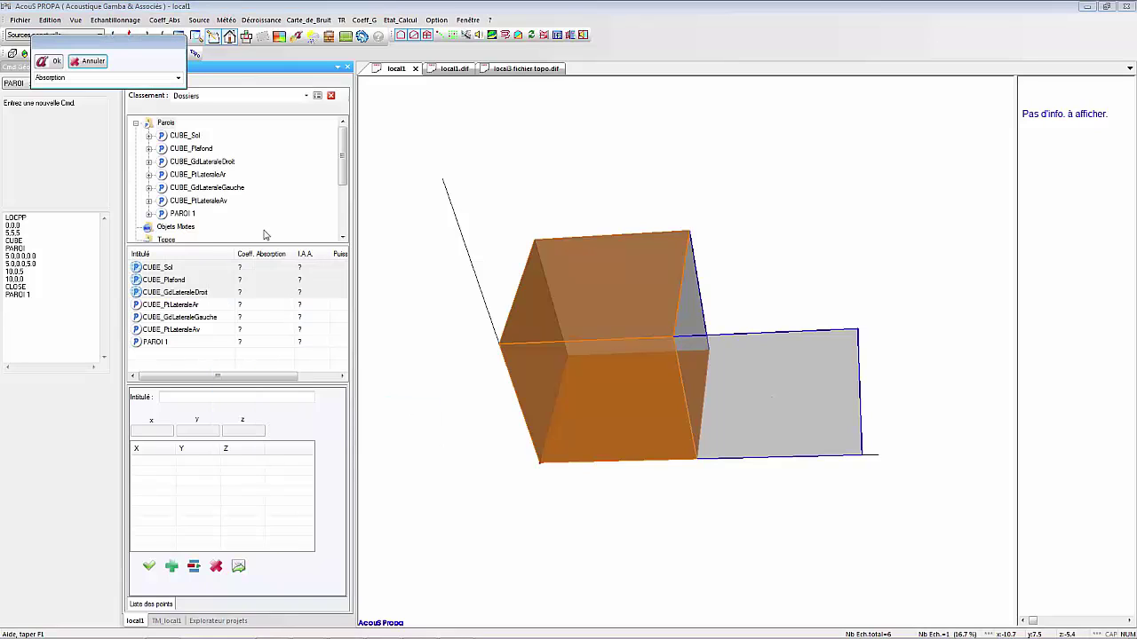
click(54, 61)
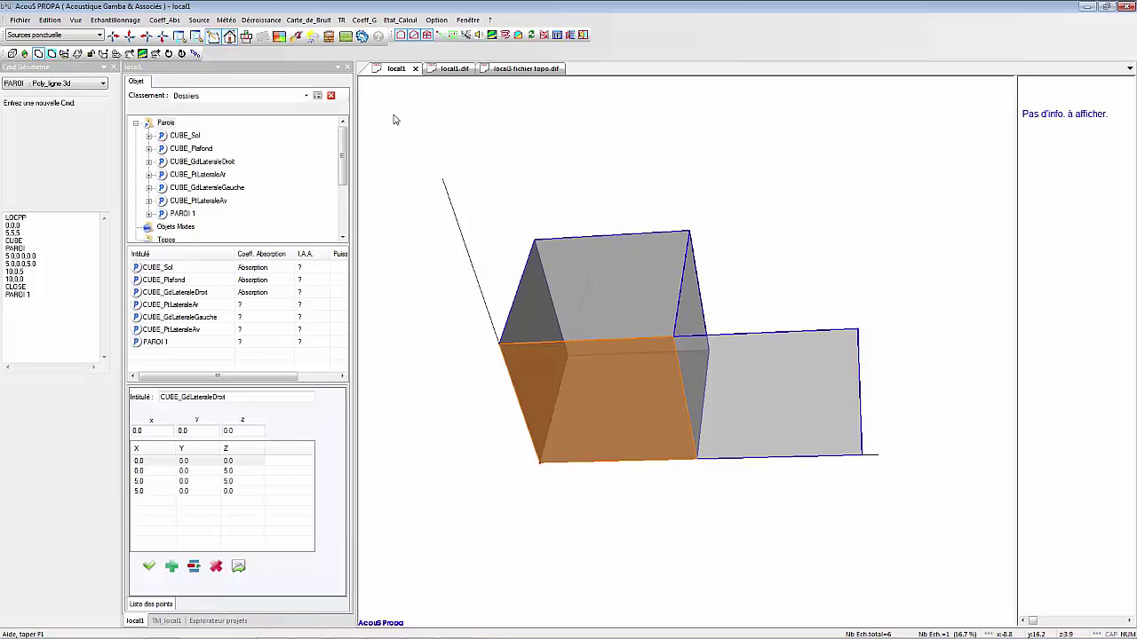
Delete all the walls in the model, including the cube faces and PAROI 1.
click(165, 122)
click(207, 317)
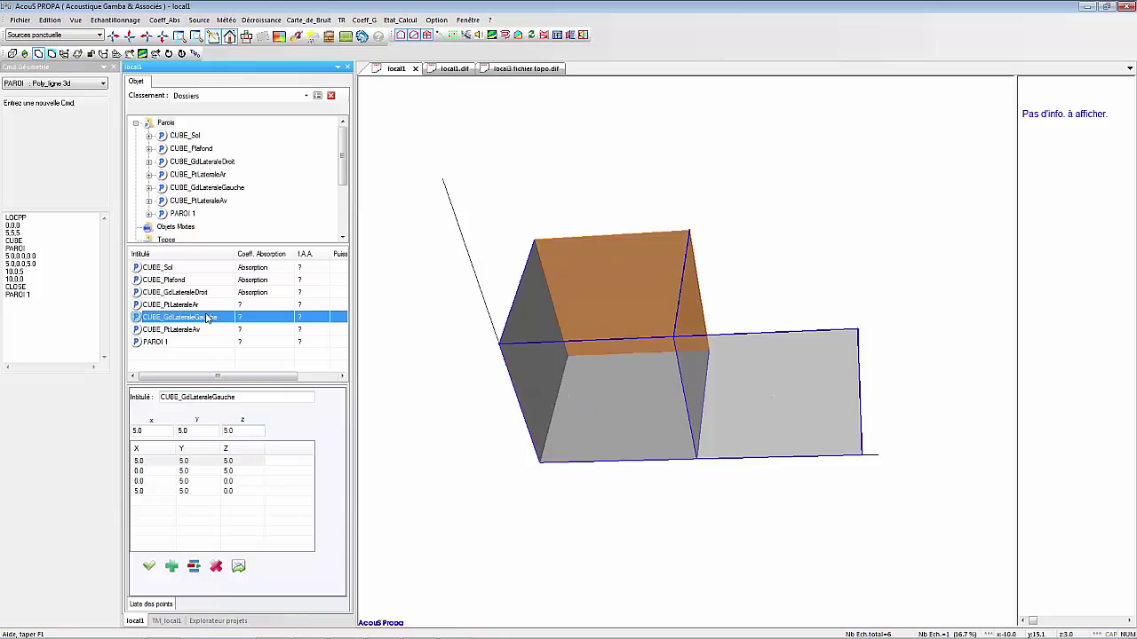
key(ctrl+a)
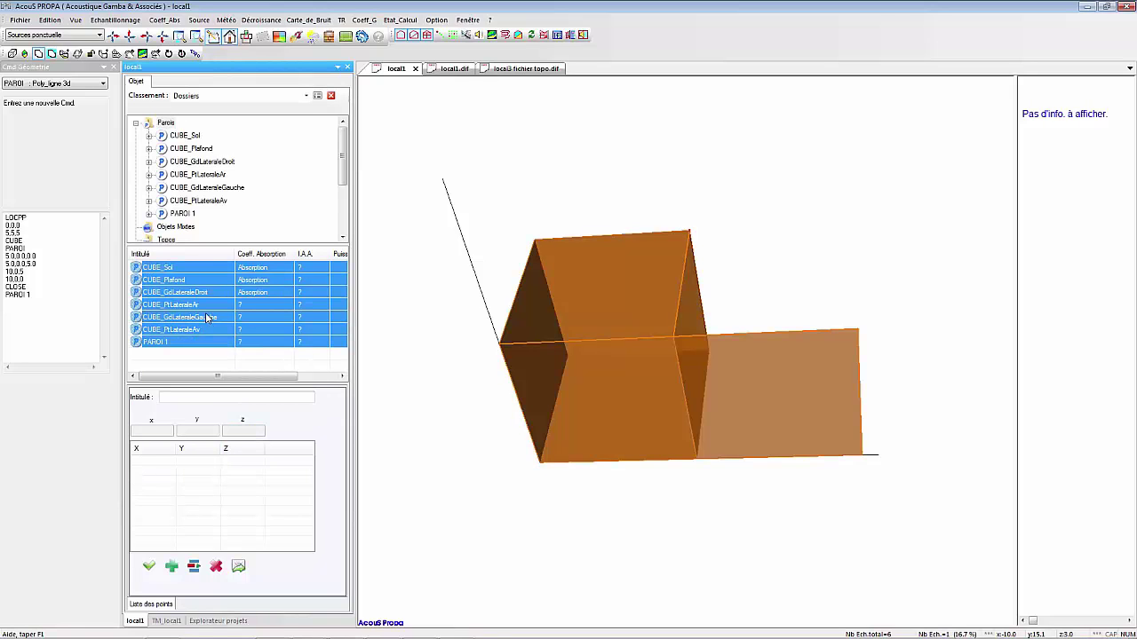
right_click(207, 317)
click(254, 349)
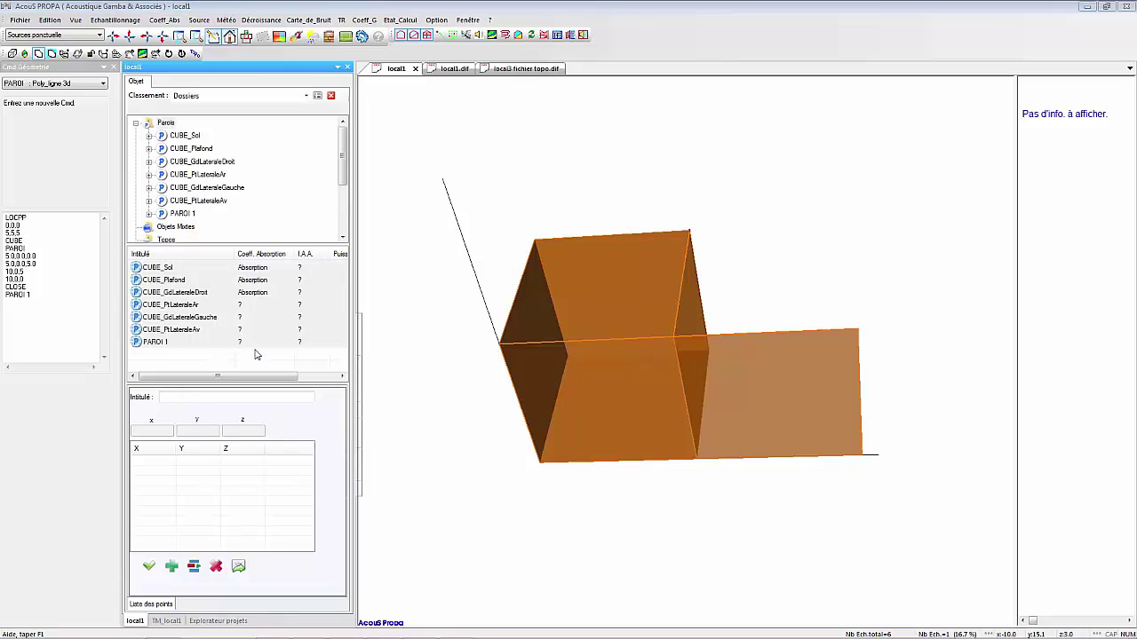
click(607, 352)
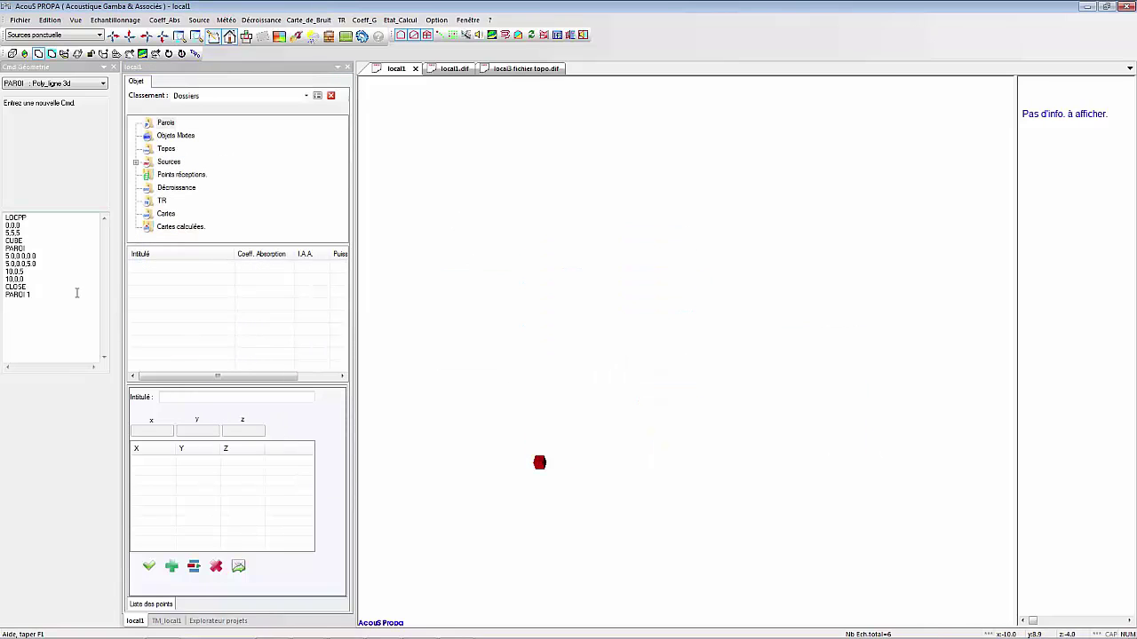
Clear the geometry command history and hide the geometry command window.
drag(76, 295, 3, 211)
key(Delete)
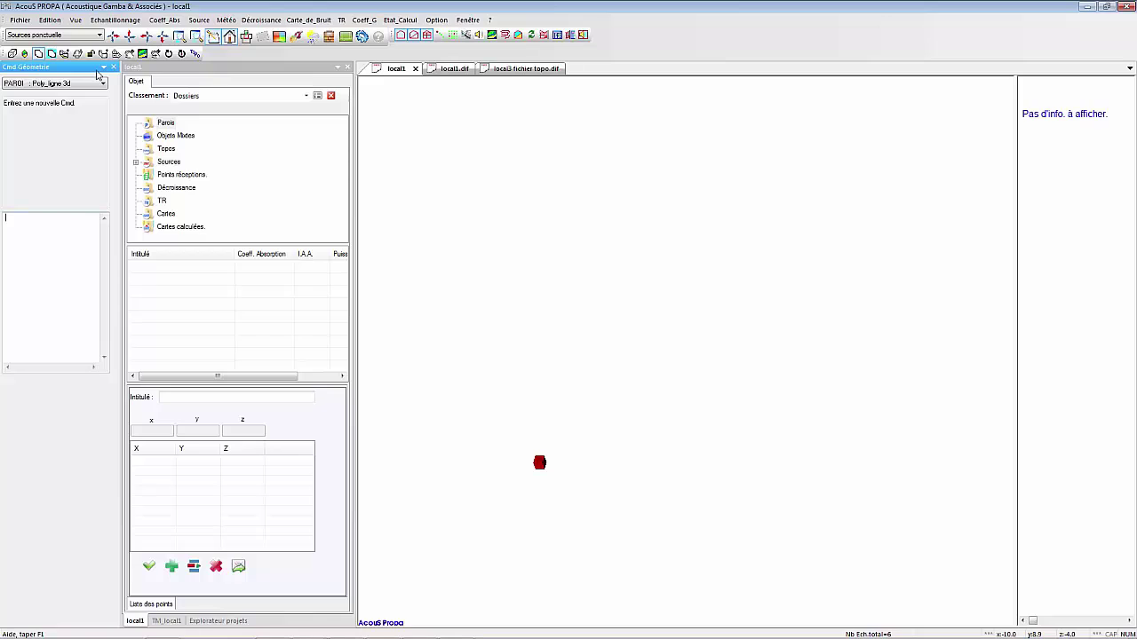
click(229, 37)
Switch to the SALLE.skp model in SketchUp and examine the building from low and high viewpoints.
click(19, 20)
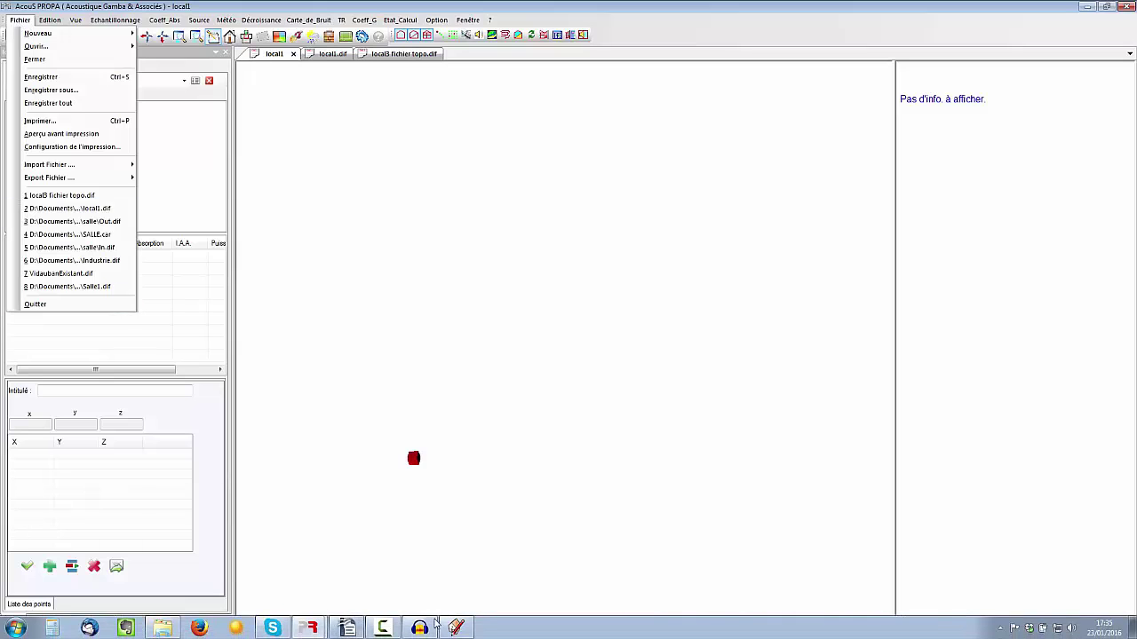
click(454, 628)
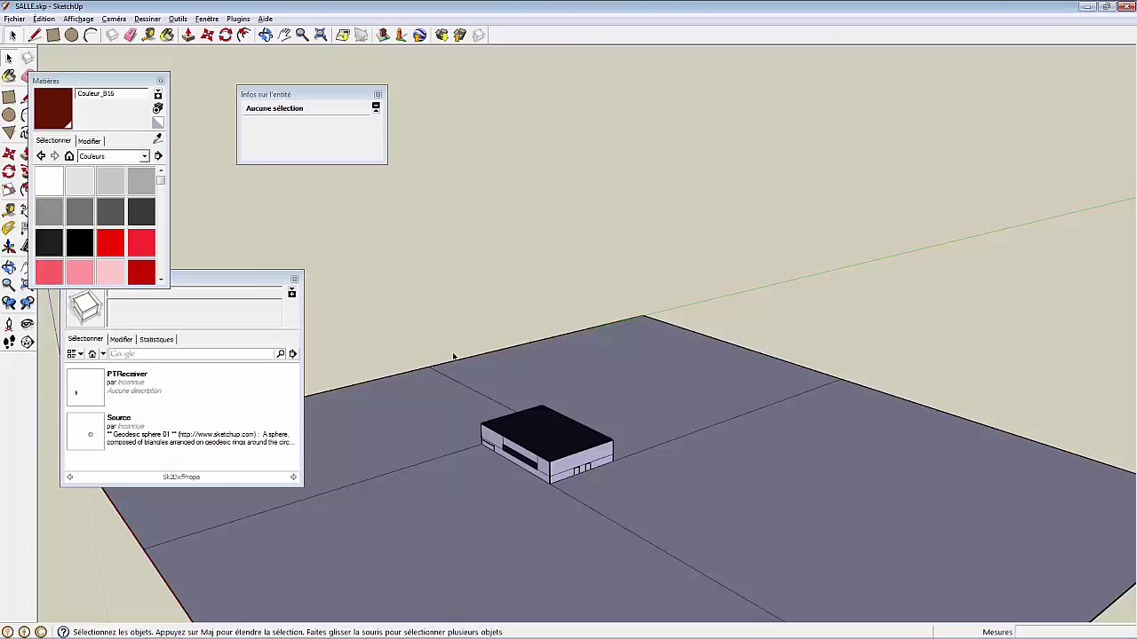
middle_drag(544, 455, 563, 320)
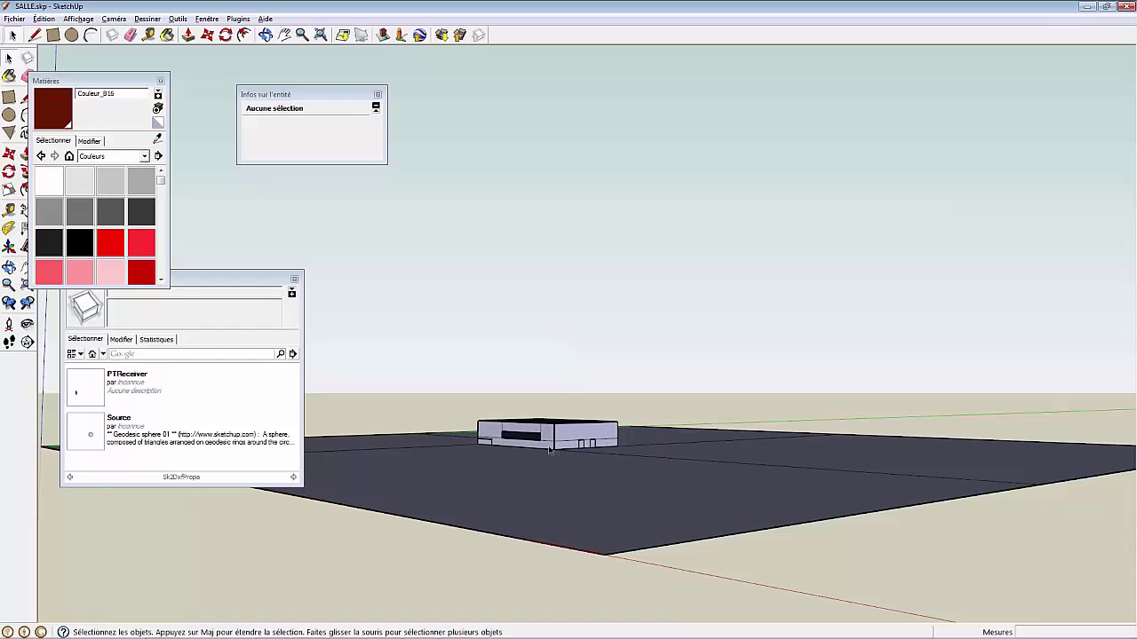
middle_drag(548, 498, 572, 514)
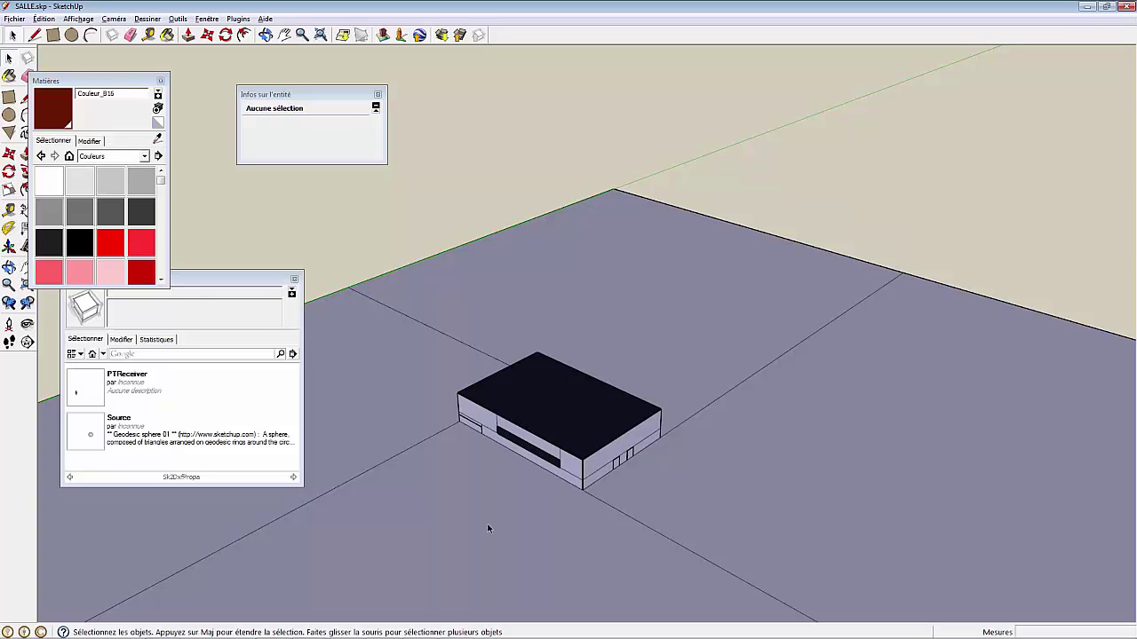
Turn on face transparency to reveal the interior of the building.
click(227, 280)
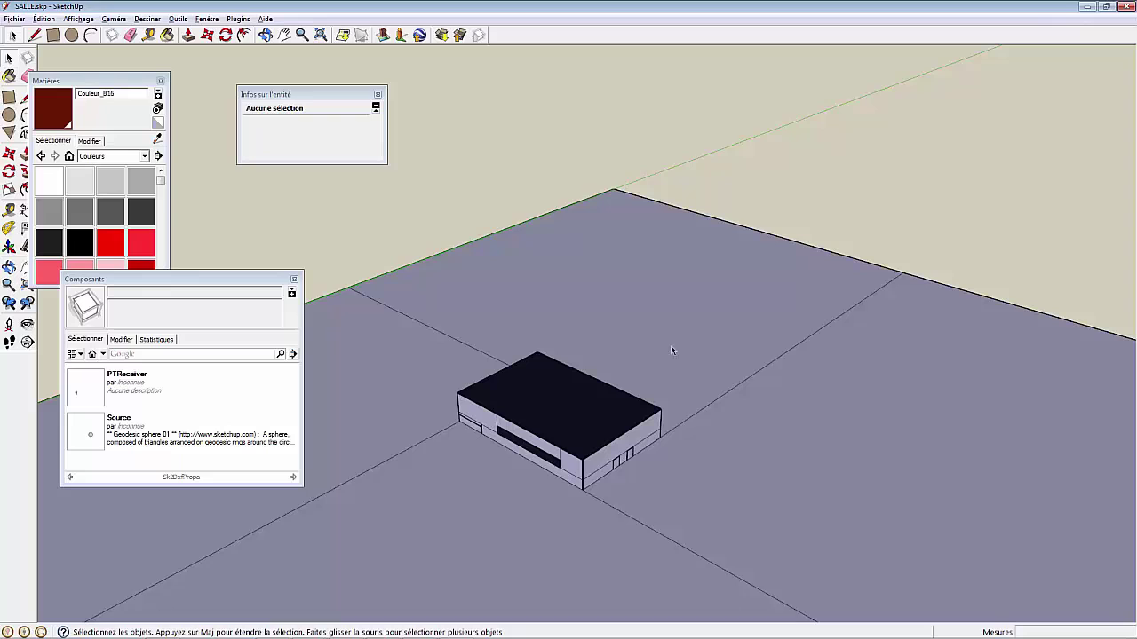
click(50, 21)
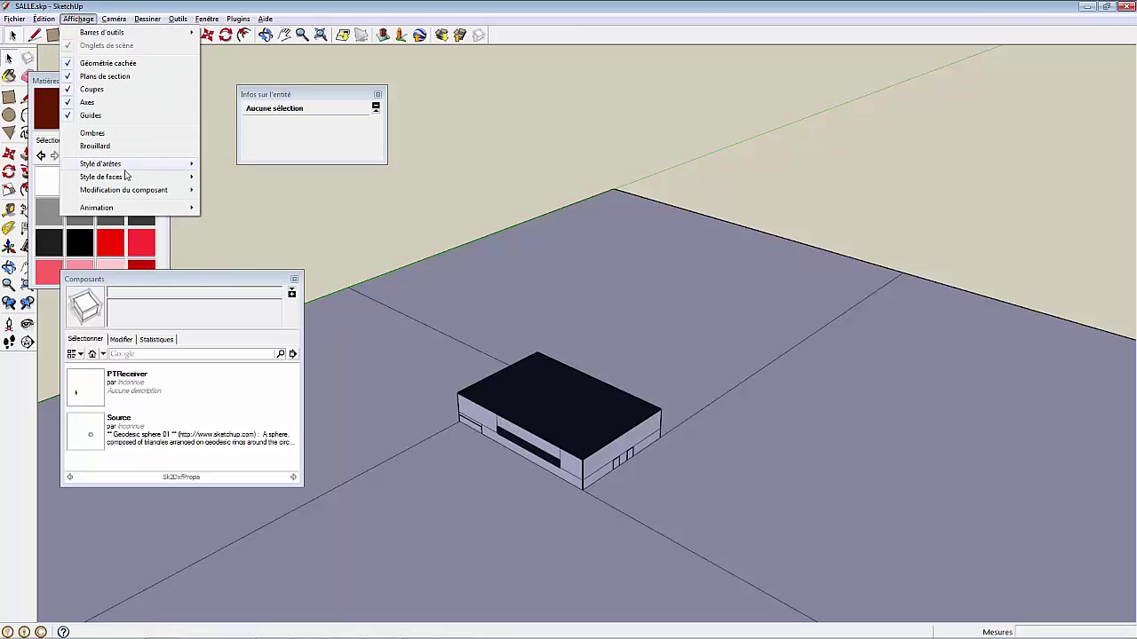
mouse_move(131, 179)
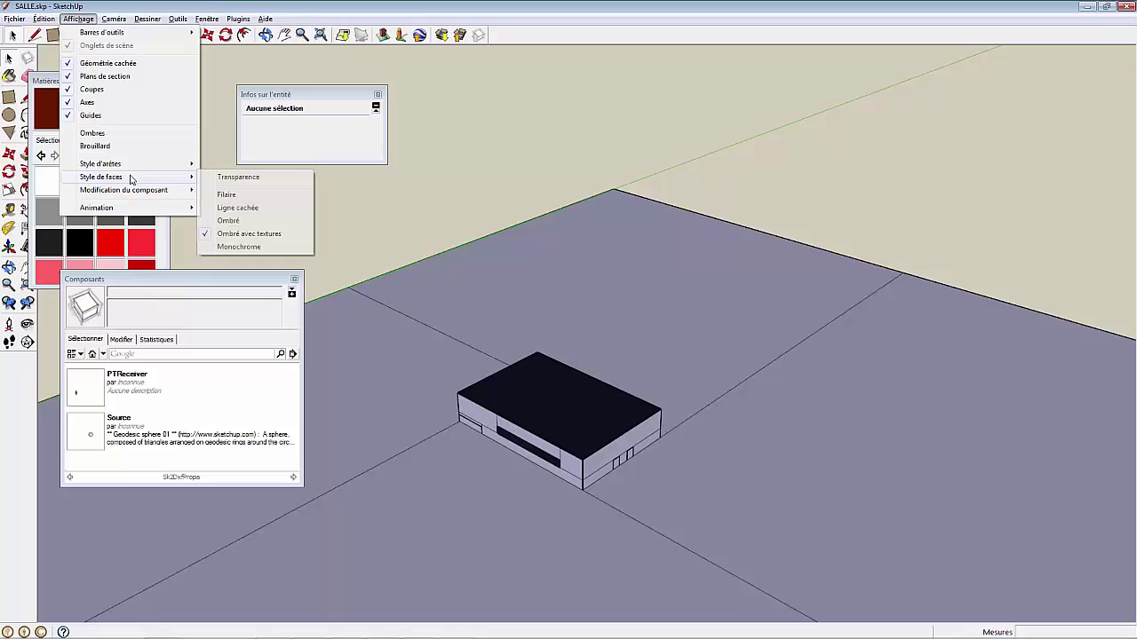
click(241, 179)
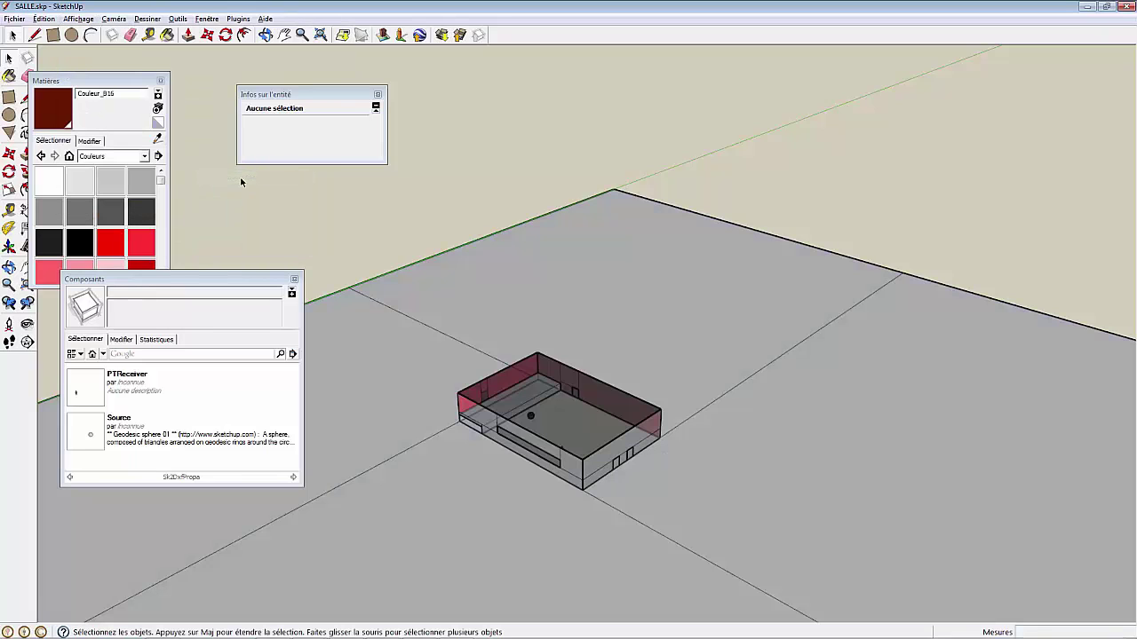
Select everything in the room model and open the DXF AcouS PROPA (V 2.2) export options.
key(ctrl+a)
scroll(551, 424, up, 4)
click(604, 218)
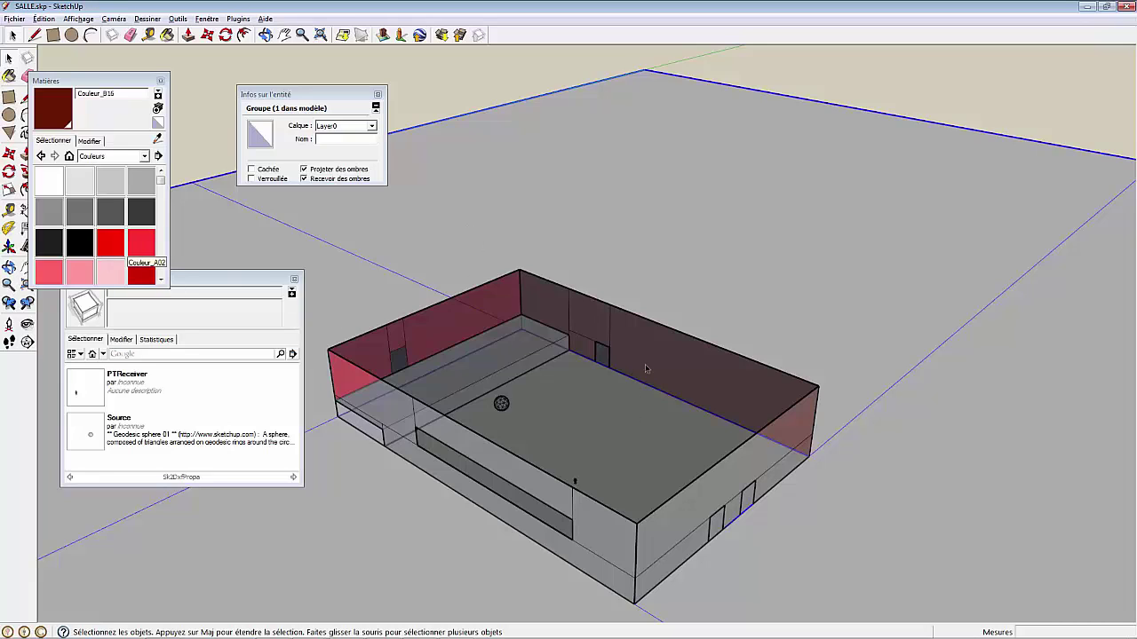
click(239, 19)
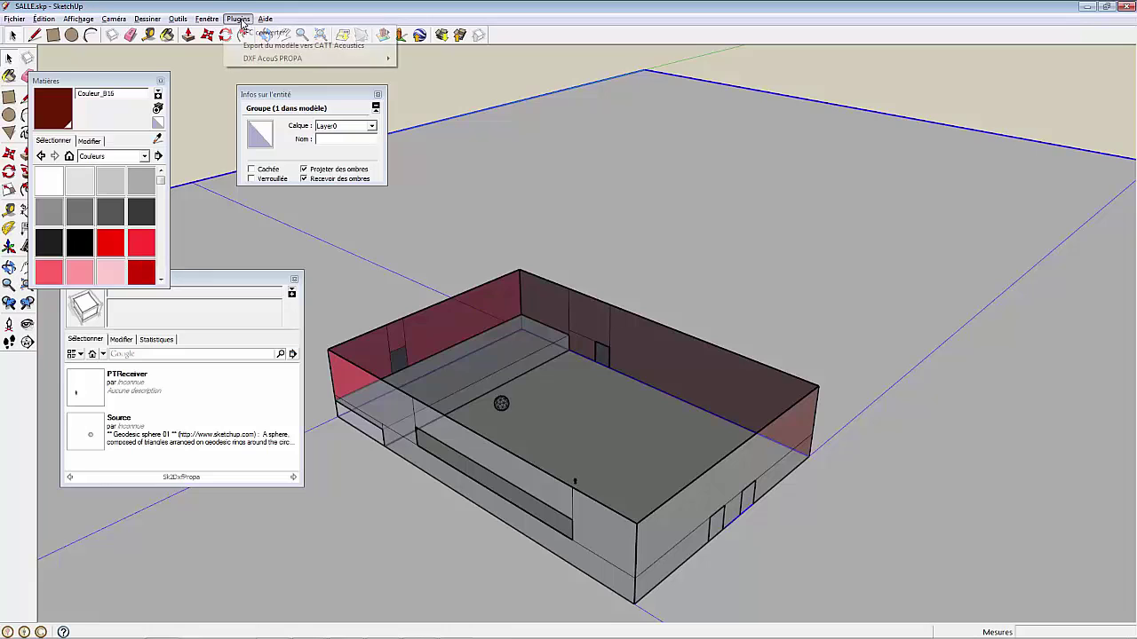
mouse_move(266, 60)
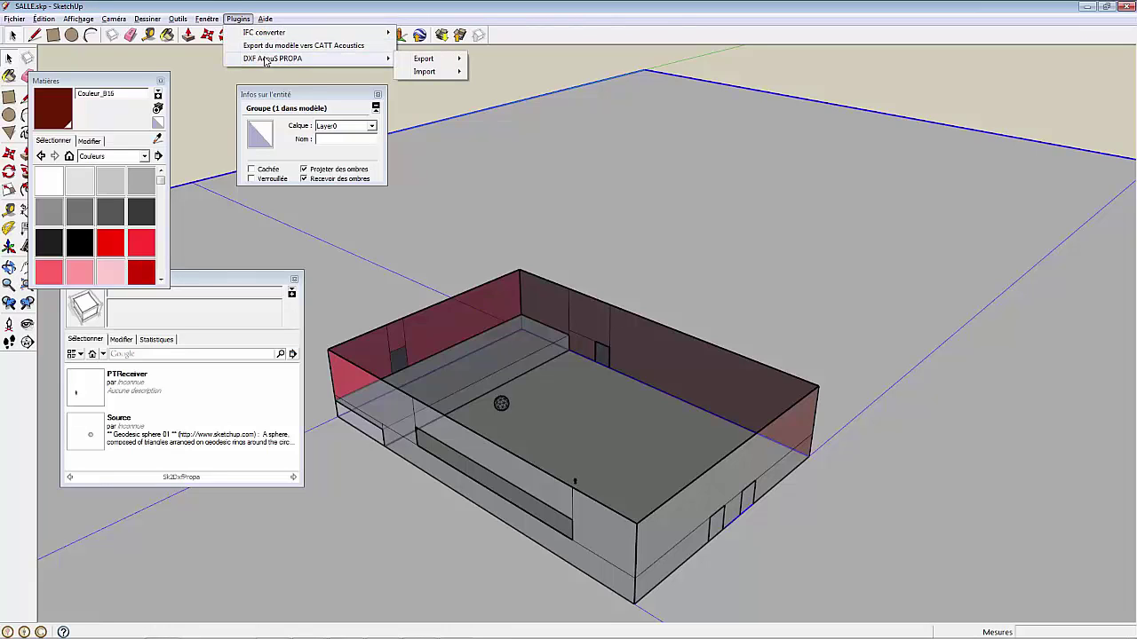
mouse_move(427, 62)
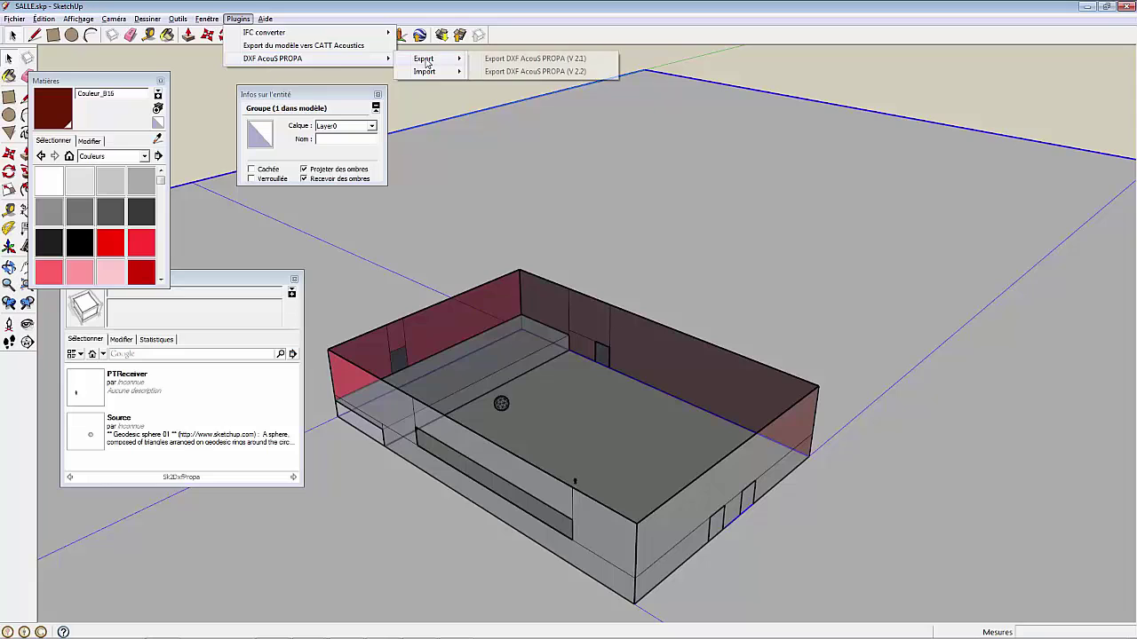
click(508, 59)
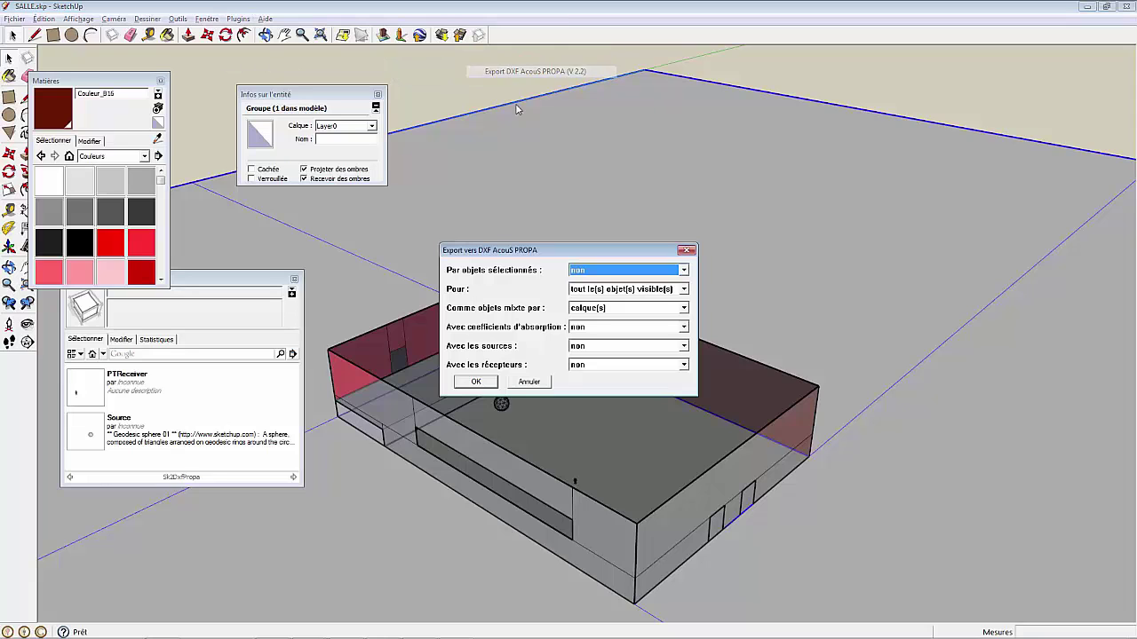
Set the export to mixed objects by groupe(s) with absorption coefficients, sources and receivers on oui, and leave the file dialog without saving.
click(613, 311)
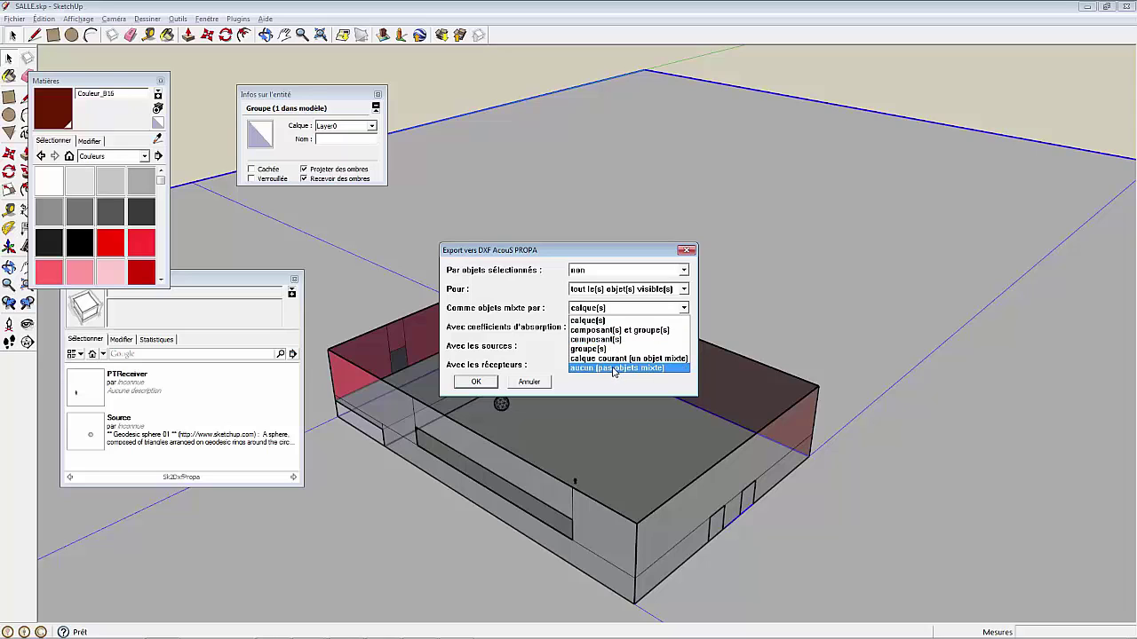
click(505, 322)
click(603, 312)
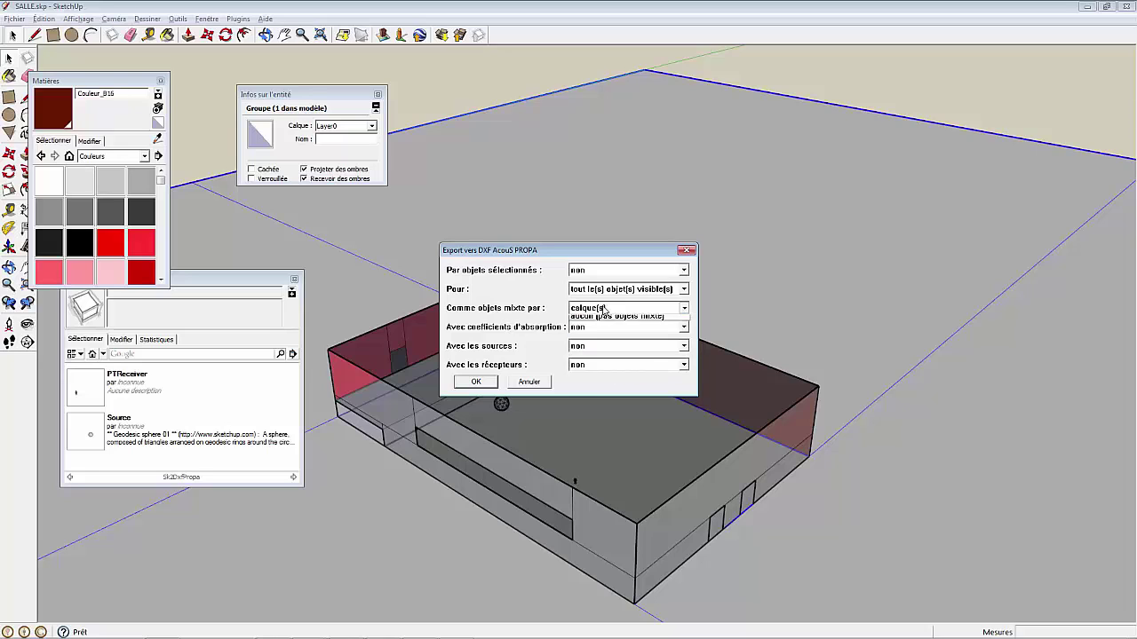
click(603, 349)
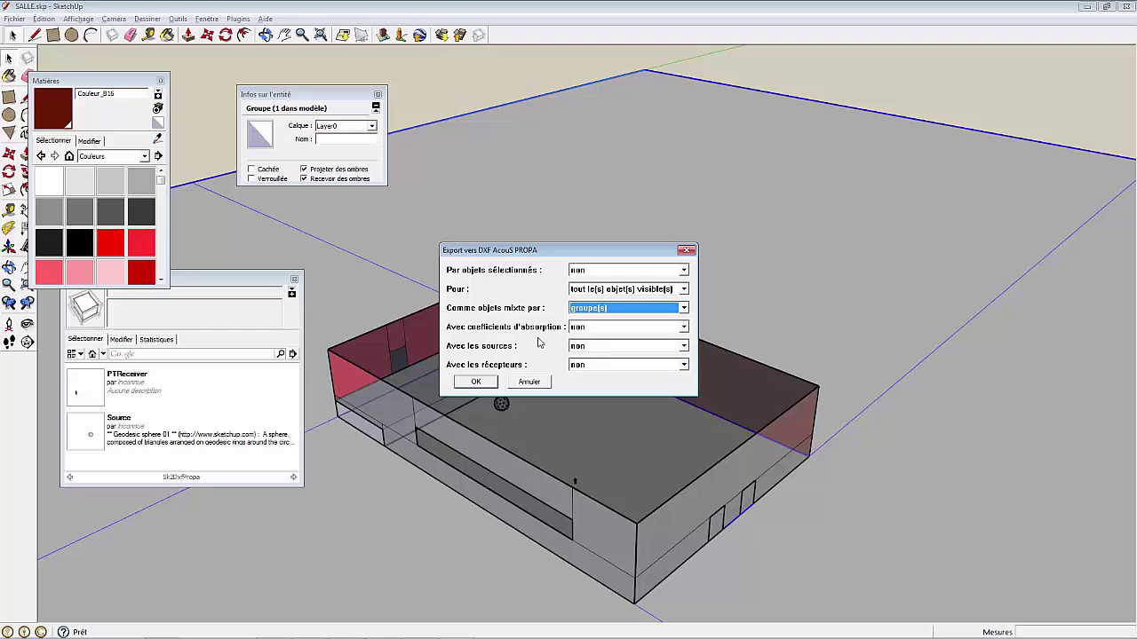
click(590, 328)
click(591, 340)
click(588, 346)
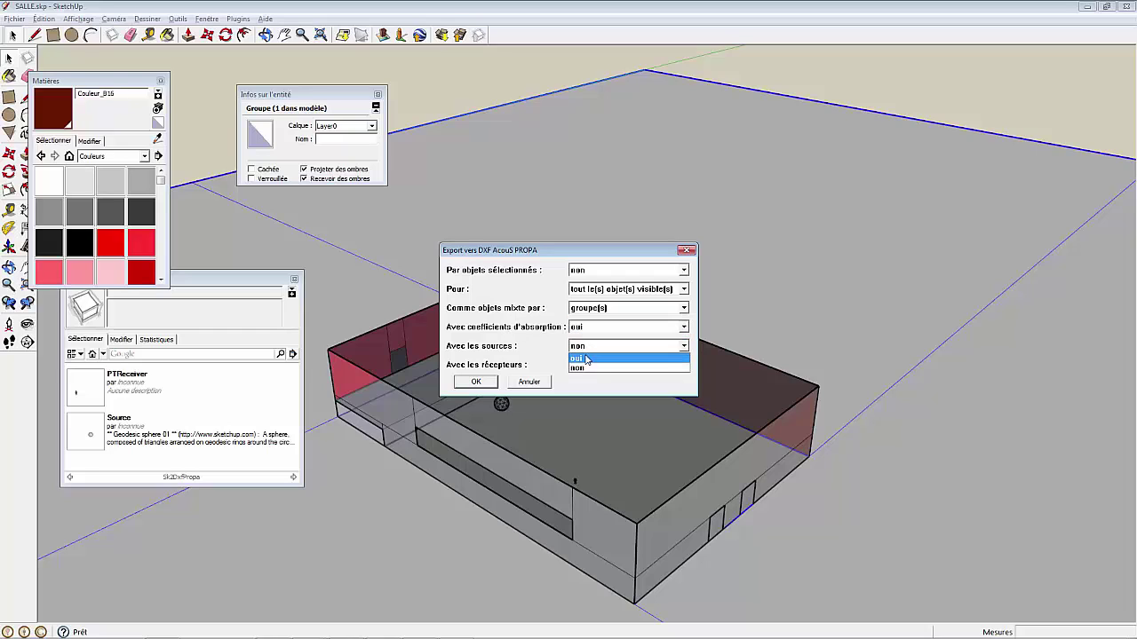
click(586, 358)
click(593, 365)
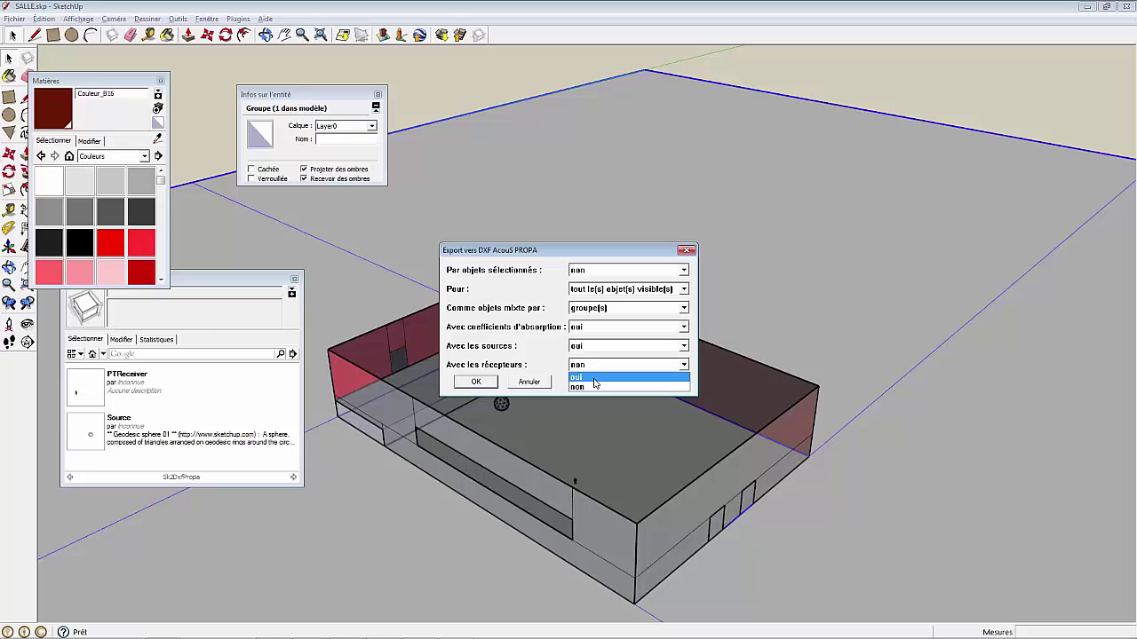
click(594, 379)
click(476, 382)
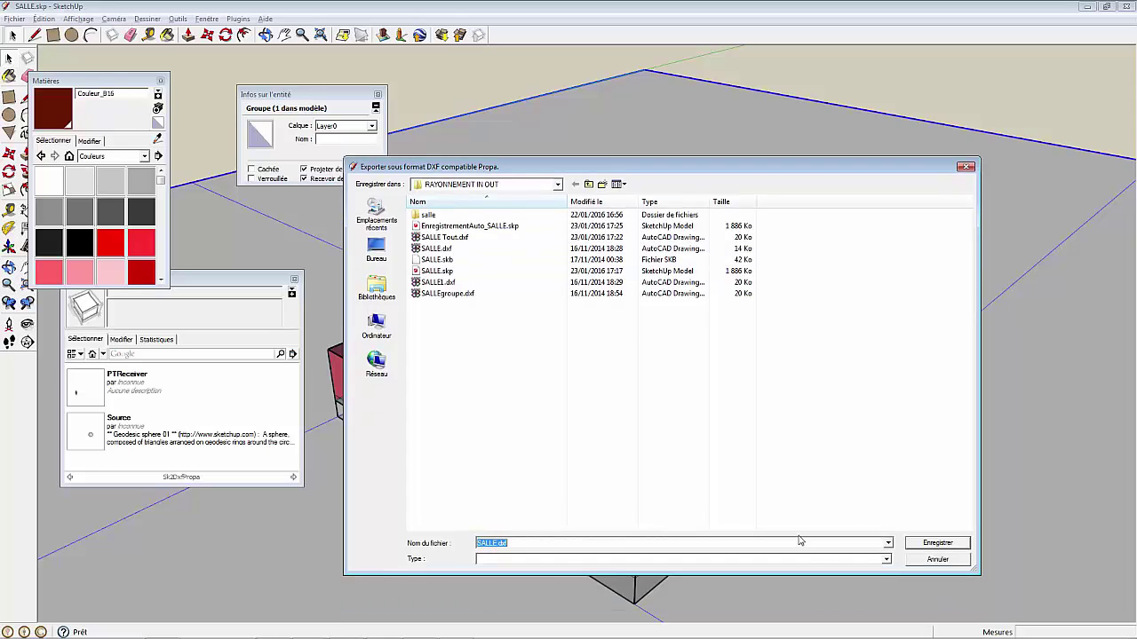
click(923, 561)
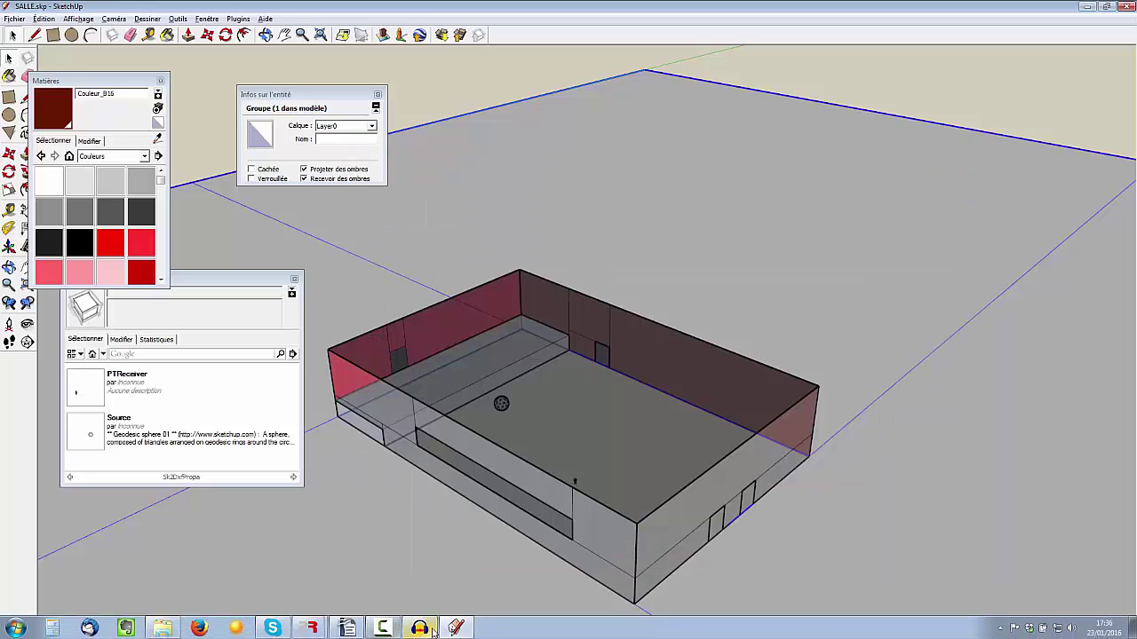
Switch to AcouS PROPA and import the SketchUp walls from SALLE Tout.dxf in the RAYONNEMENT IN OUT folder, with decimal precision 1.
click(309, 628)
click(315, 600)
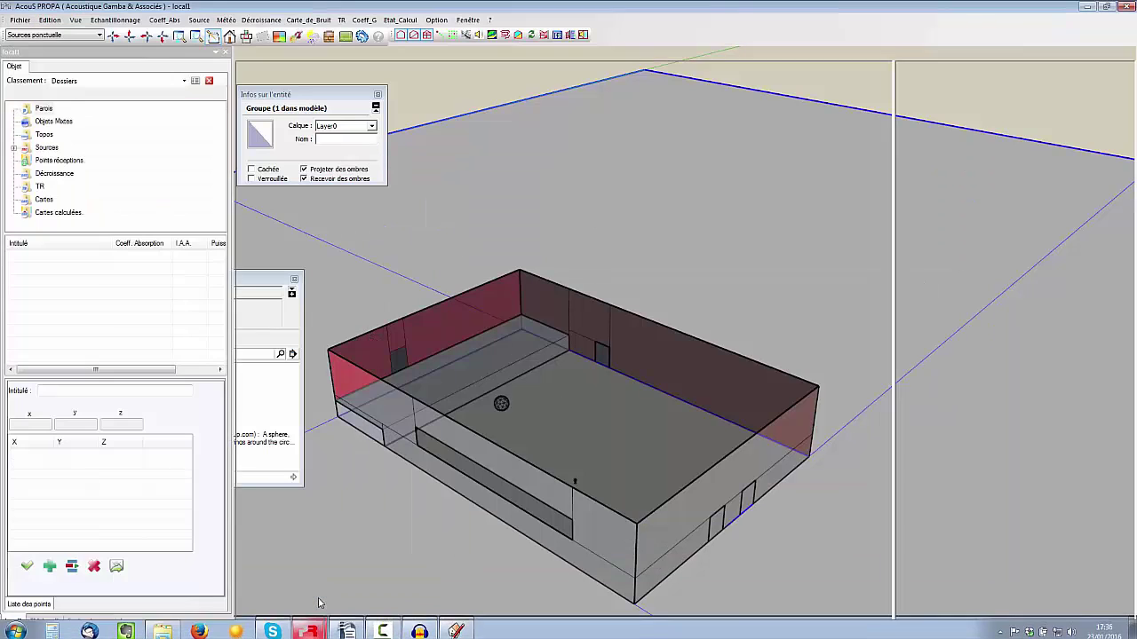
click(21, 20)
mouse_move(67, 169)
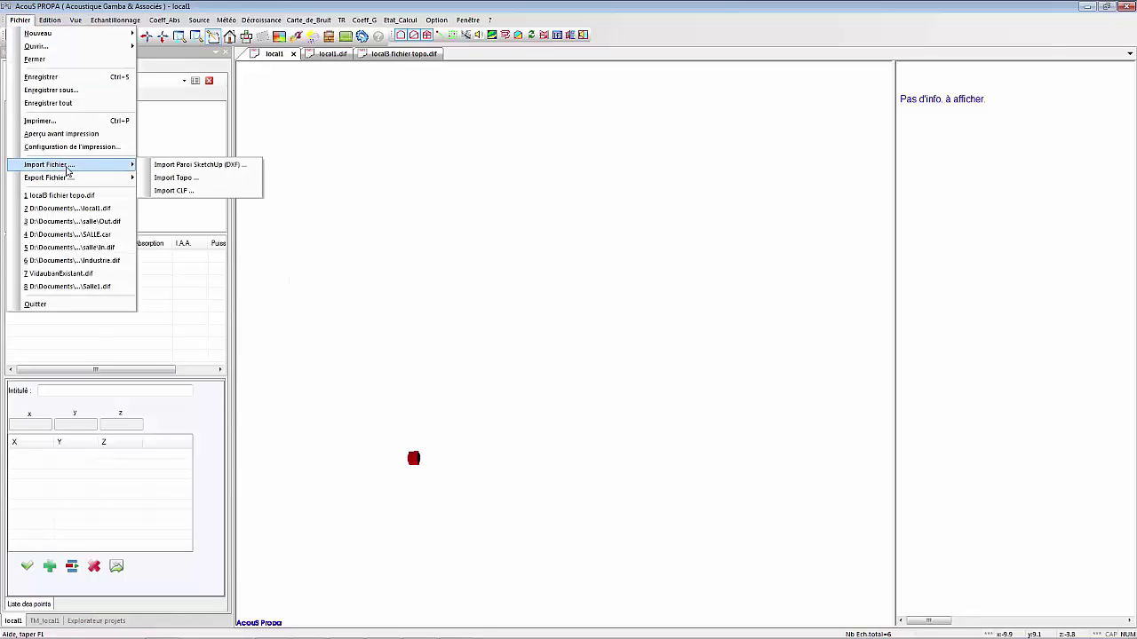
click(181, 177)
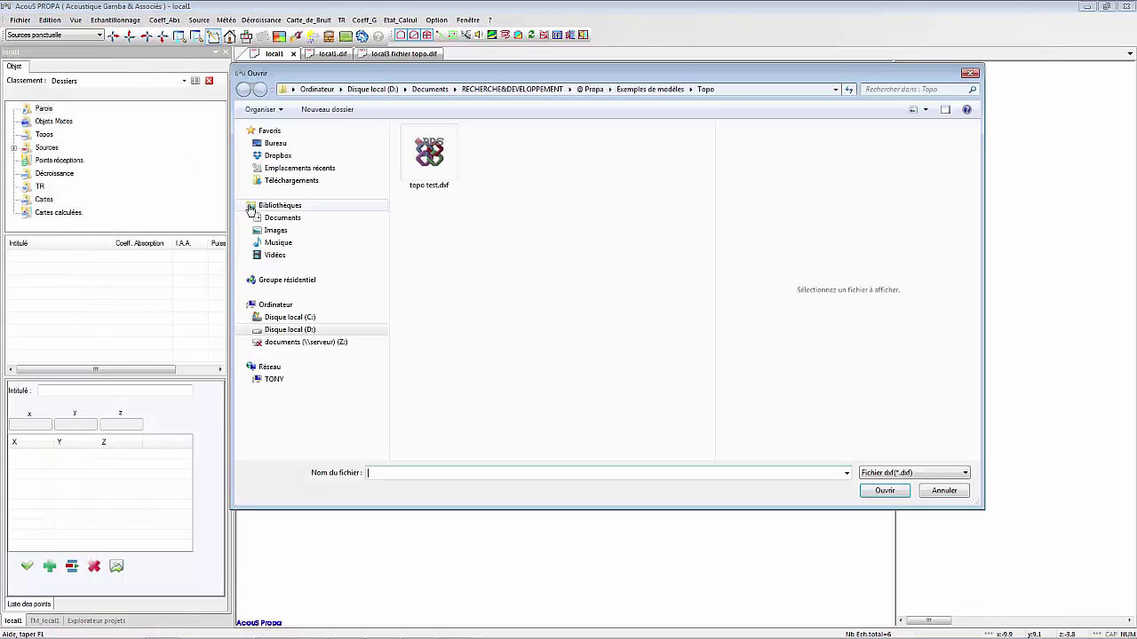
click(649, 90)
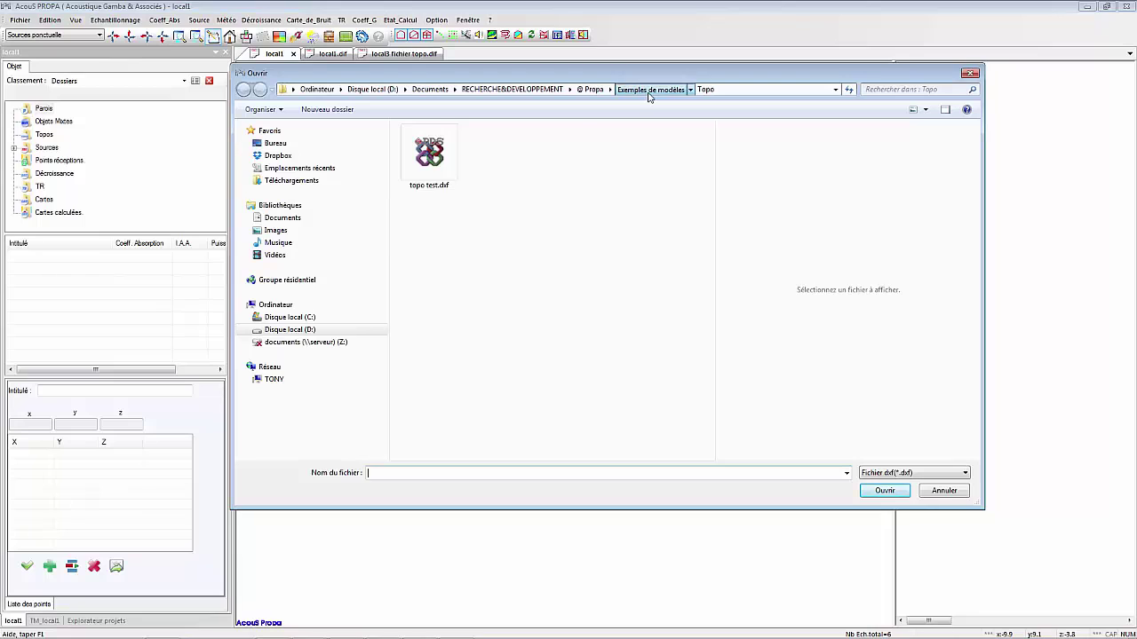
double_click(461, 218)
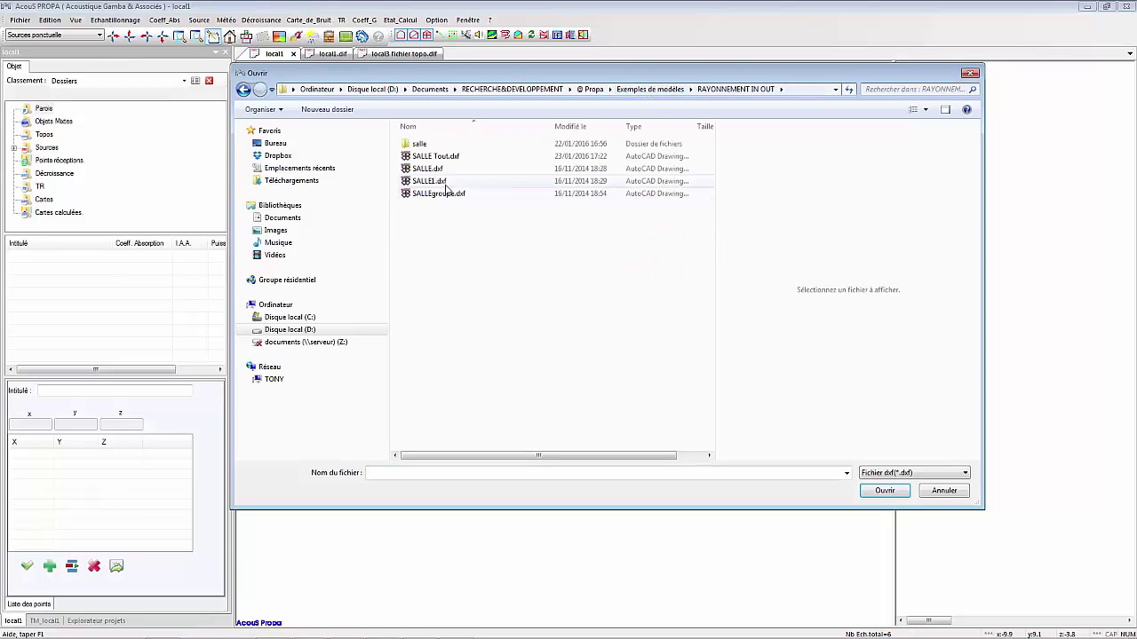
click(450, 157)
click(876, 491)
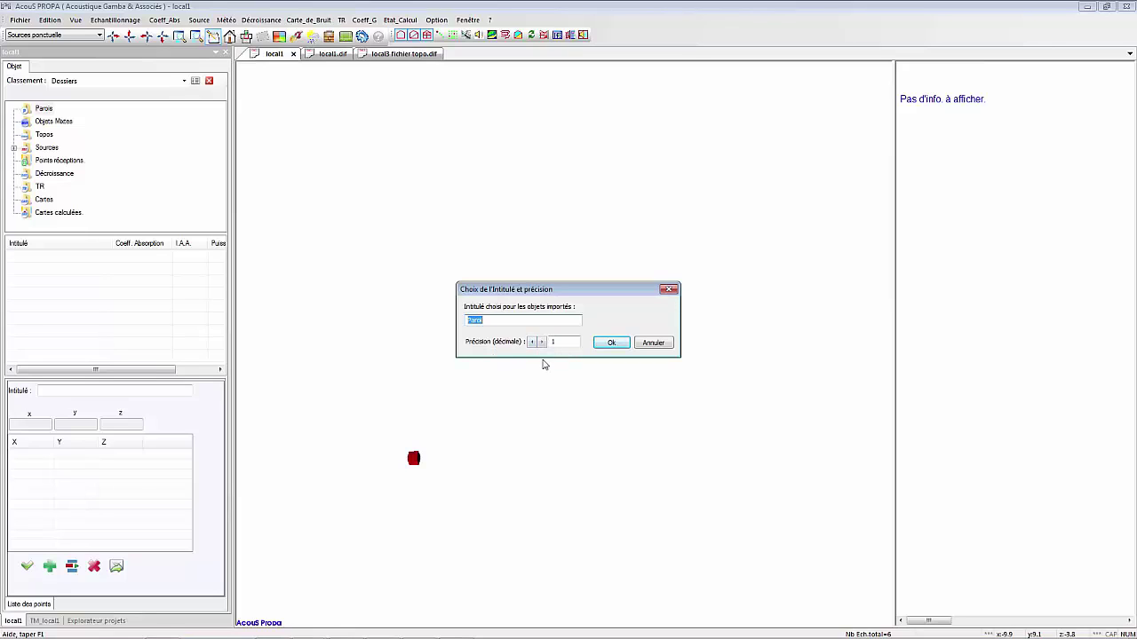
click(611, 344)
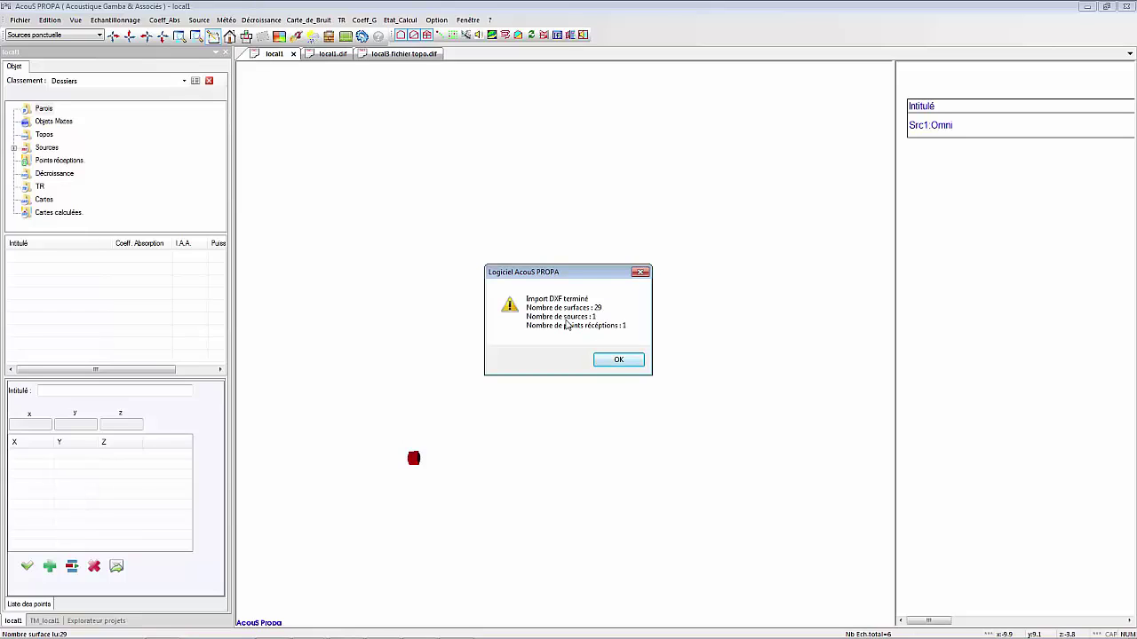
click(622, 359)
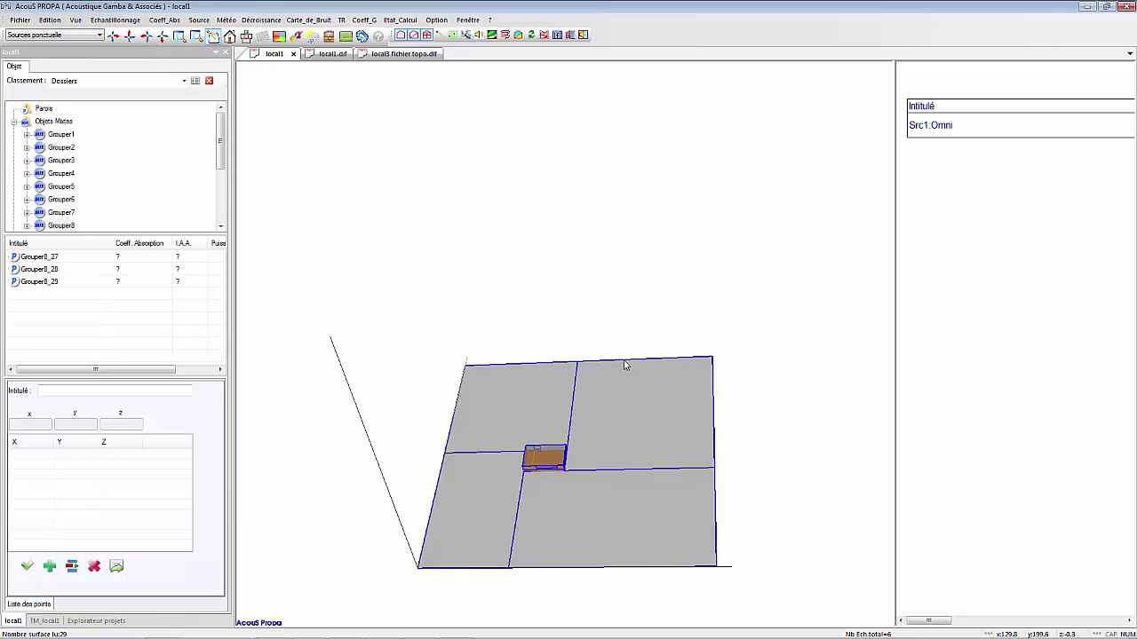
Examine each imported mixed object, from Grouper1 to Grouper8, highlighted in the 3D view of the building.
click(68, 122)
click(83, 261)
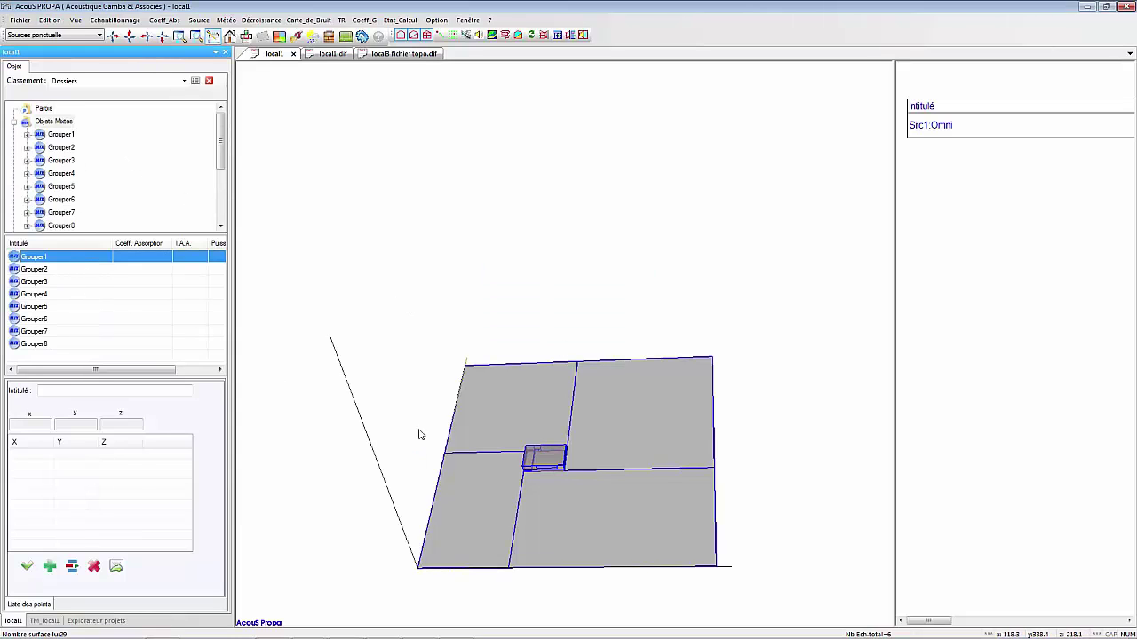
scroll(530, 373, up, 5)
scroll(560, 390, up, 3)
middle_drag(624, 337, 524, 376)
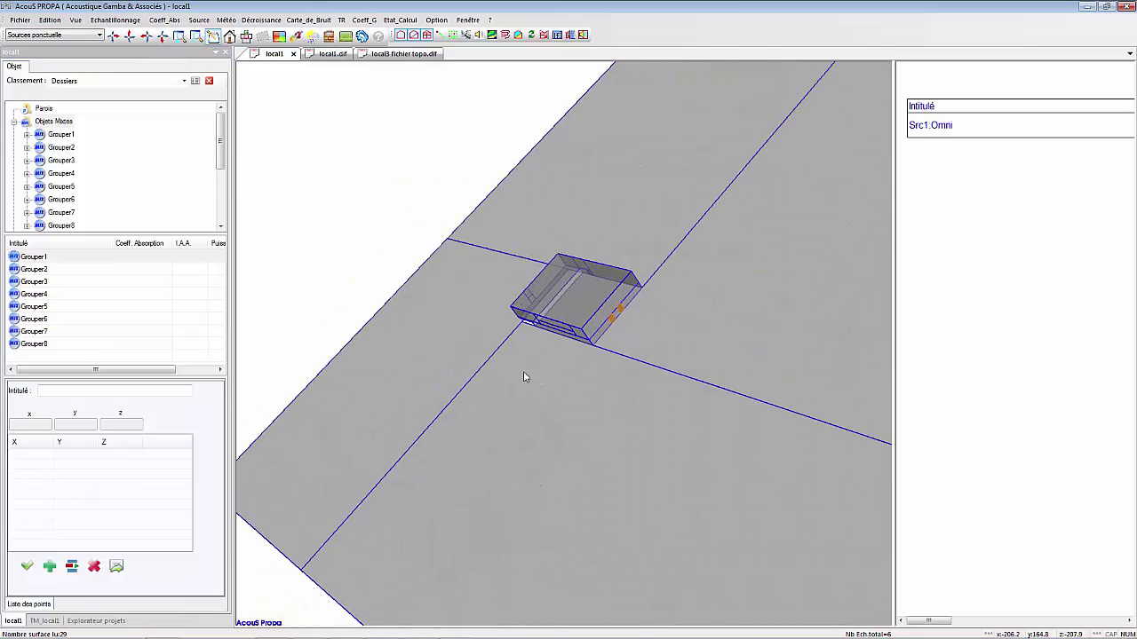
click(68, 270)
click(67, 282)
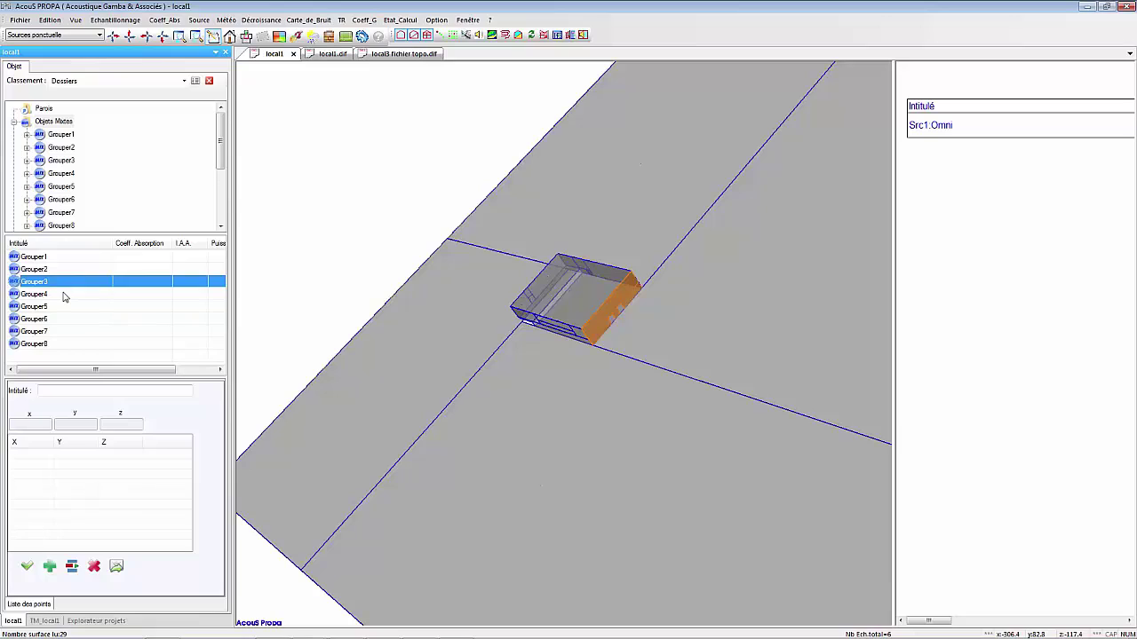
click(64, 294)
click(61, 308)
click(61, 319)
click(62, 331)
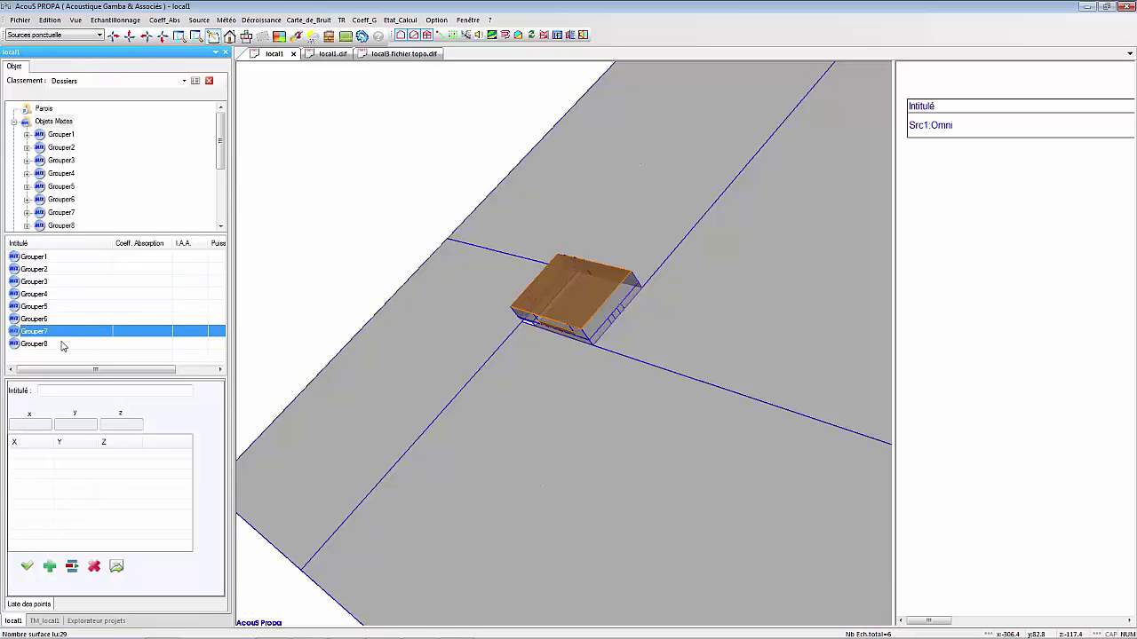
click(61, 344)
click(14, 121)
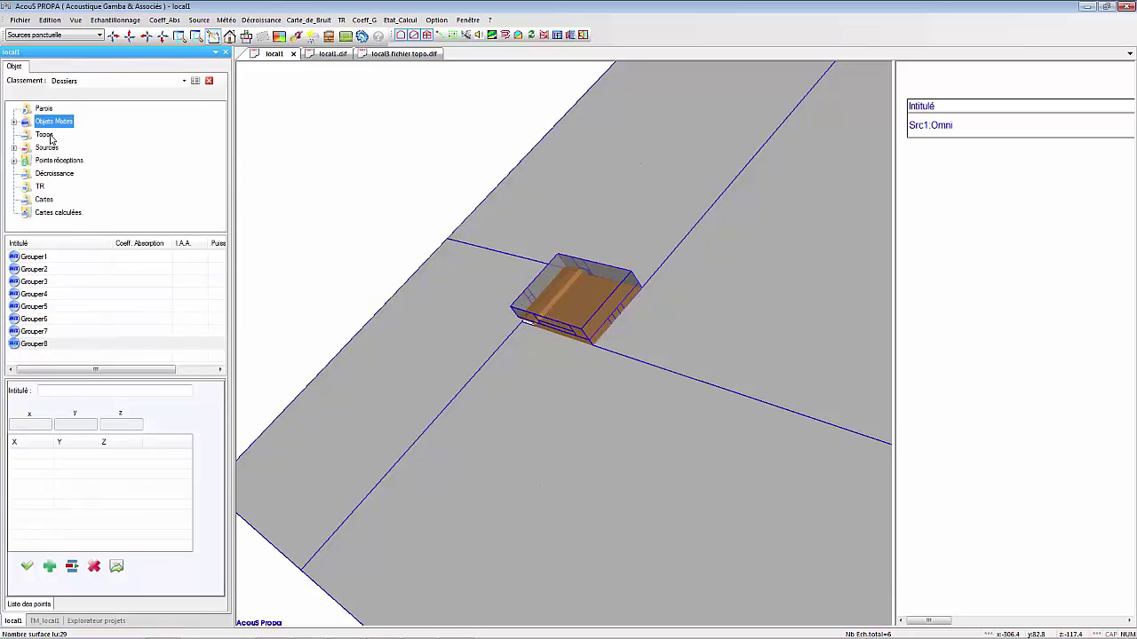
Locate the imported source Src1:Omni inside the room and examine it from a closer viewpoint.
click(48, 147)
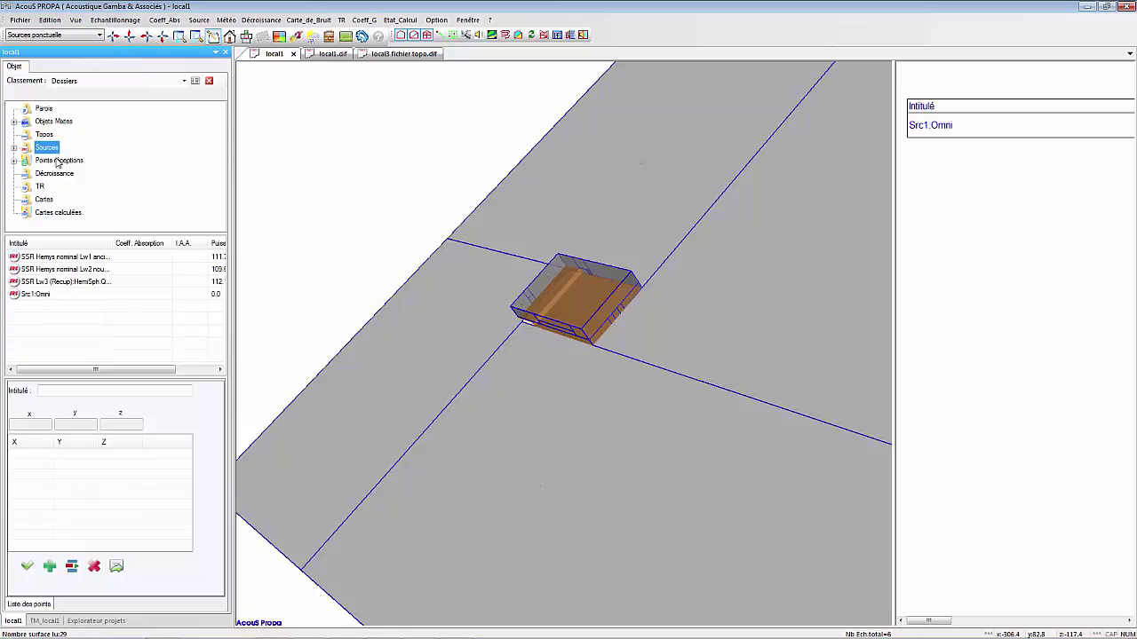
click(53, 294)
drag(574, 305, 601, 363)
right_drag(535, 284, 596, 322)
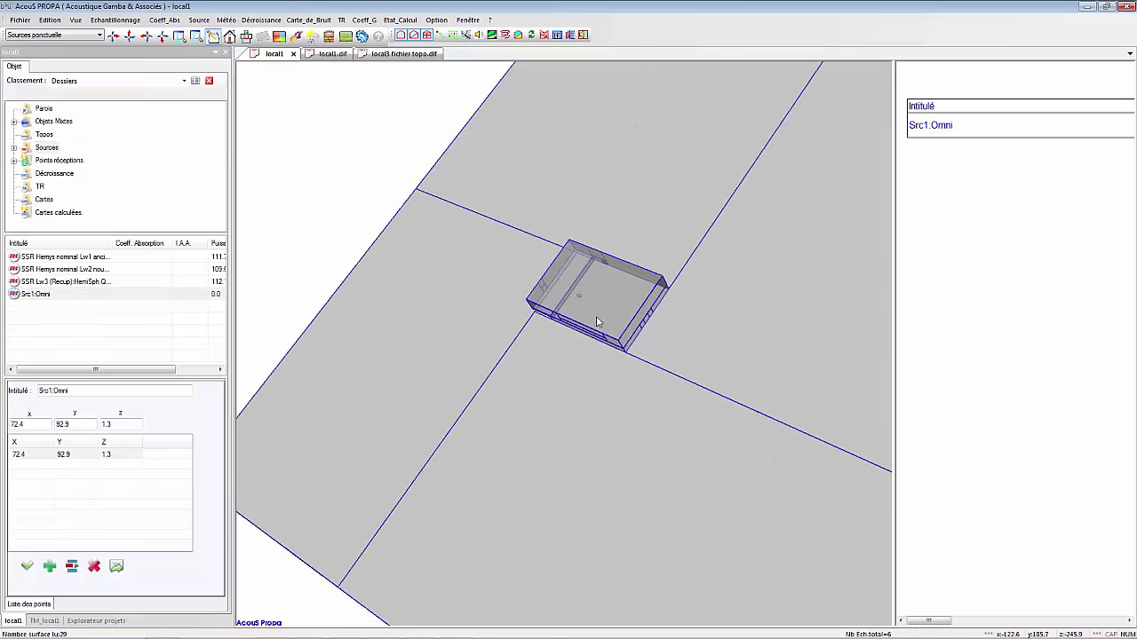
scroll(576, 304, up, 3)
scroll(581, 237, up, 1)
scroll(581, 237, down, 1)
scroll(581, 237, down, 2)
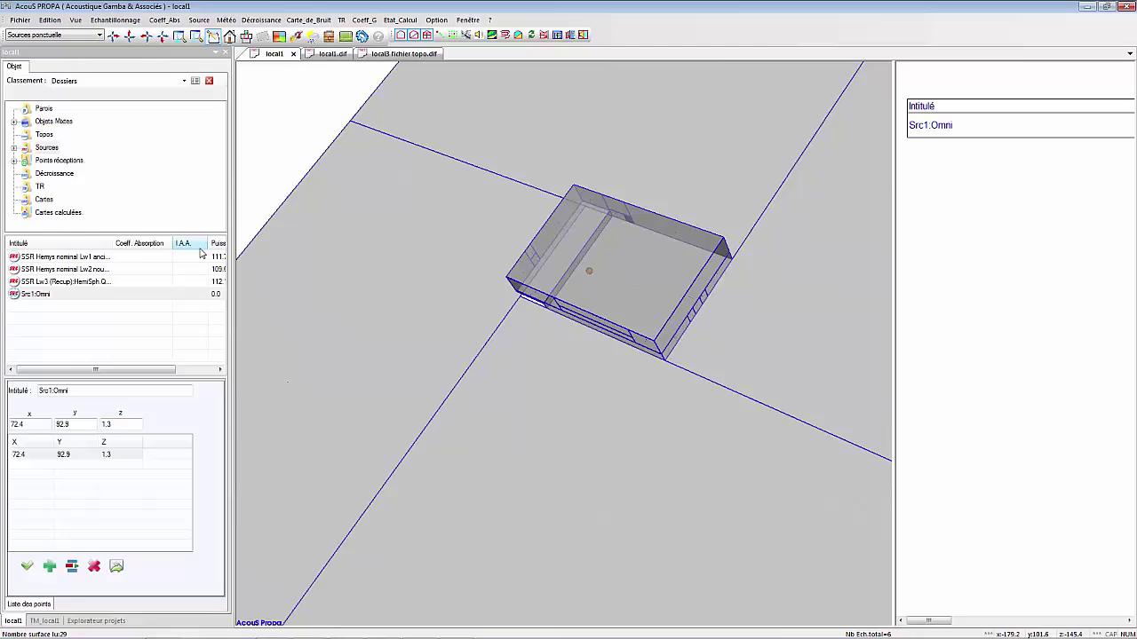
Locate the imported reception point ptRecept1 inside the room and view it from a lower angle.
click(59, 160)
click(50, 259)
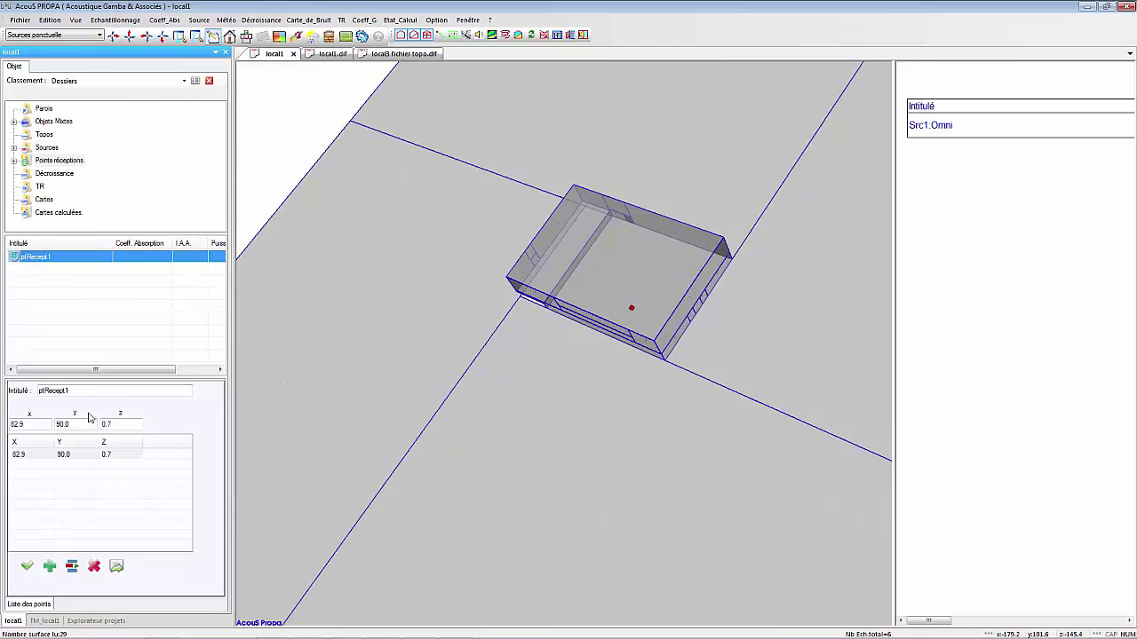
drag(619, 409, 611, 342)
right_drag(611, 342, 568, 341)
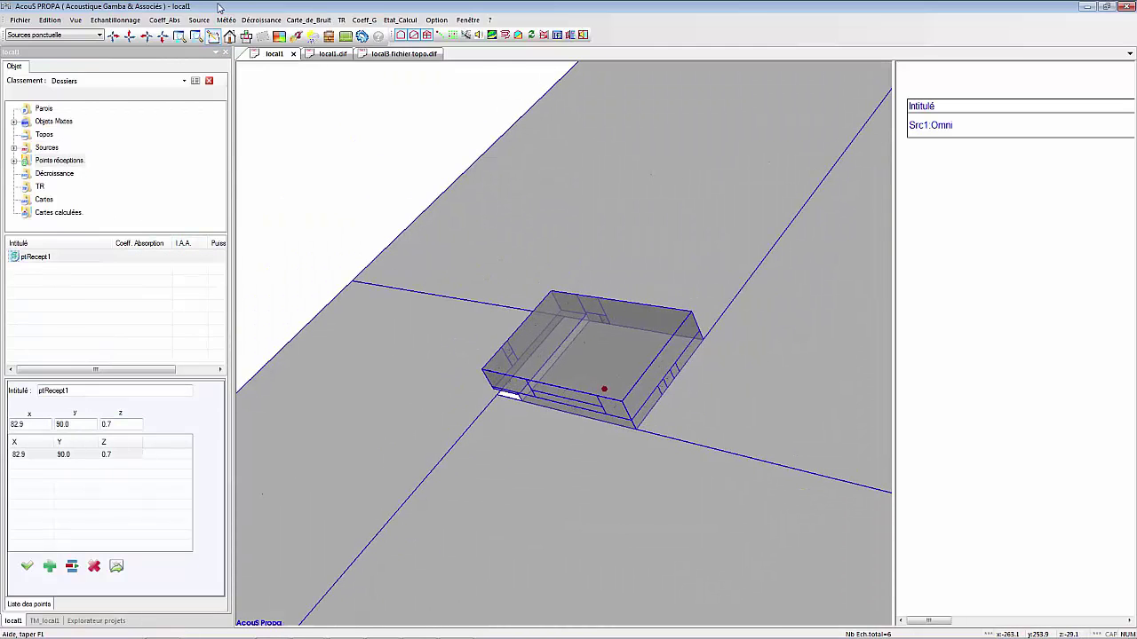
Examine the wall absorption coefficients of the imported materials Couleur_009, Couleur_A01 and Couleur_B16.
click(164, 20)
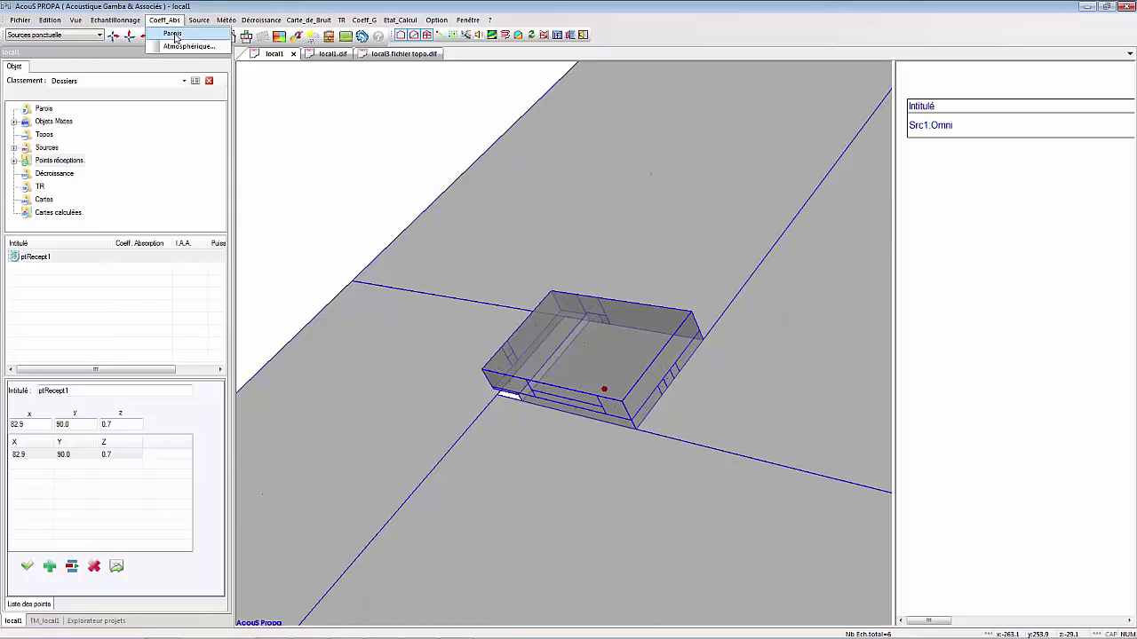
click(173, 34)
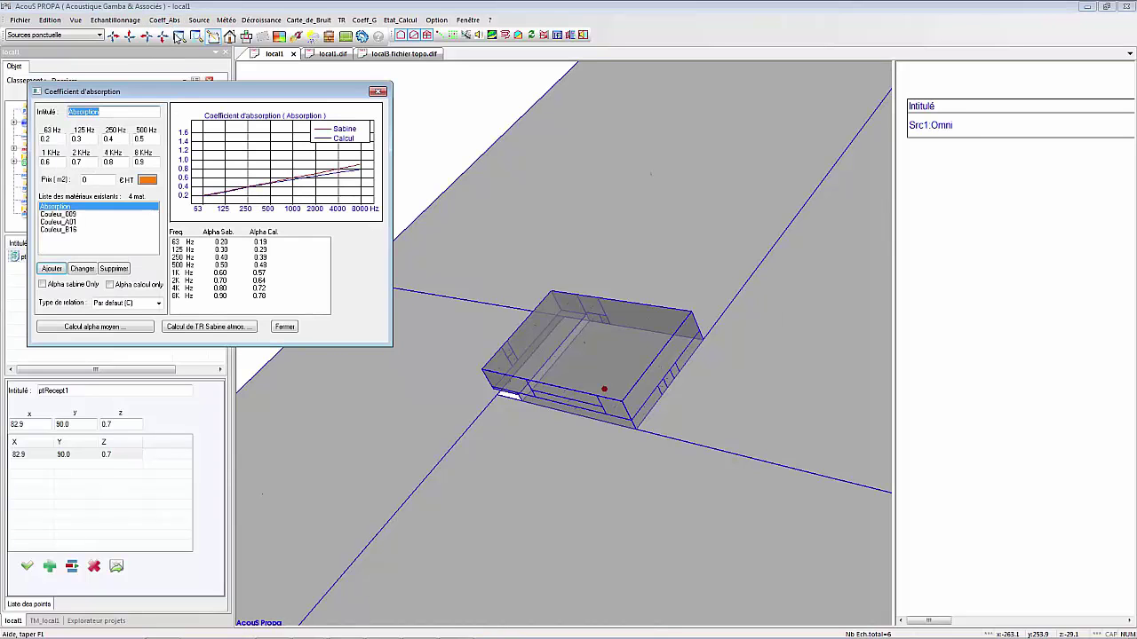
click(83, 214)
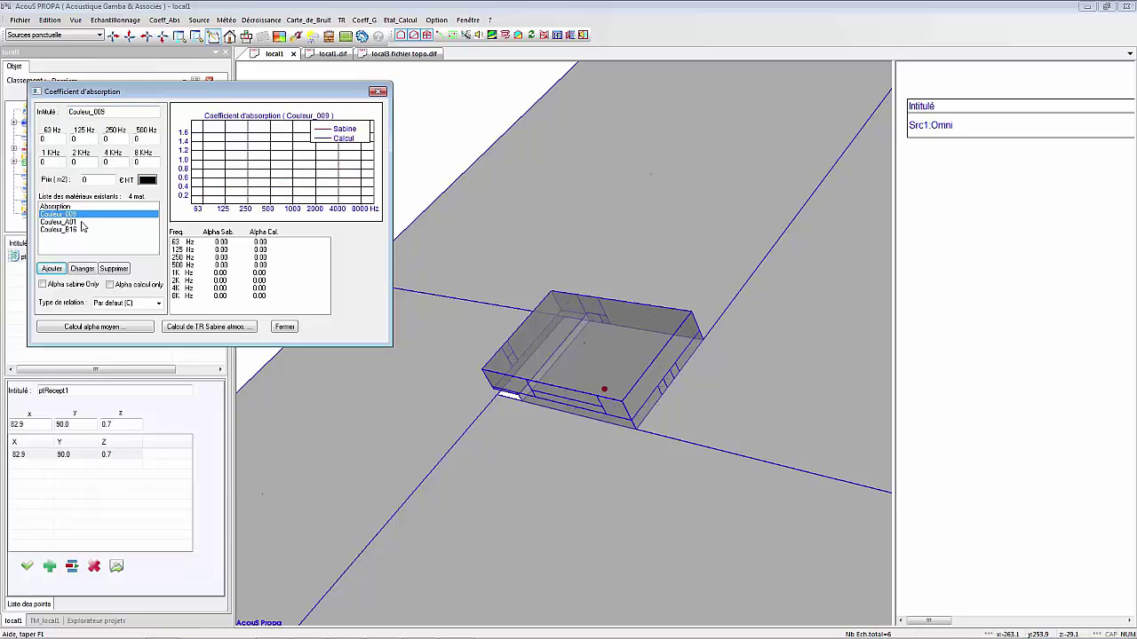
click(81, 222)
click(81, 231)
click(84, 216)
click(285, 327)
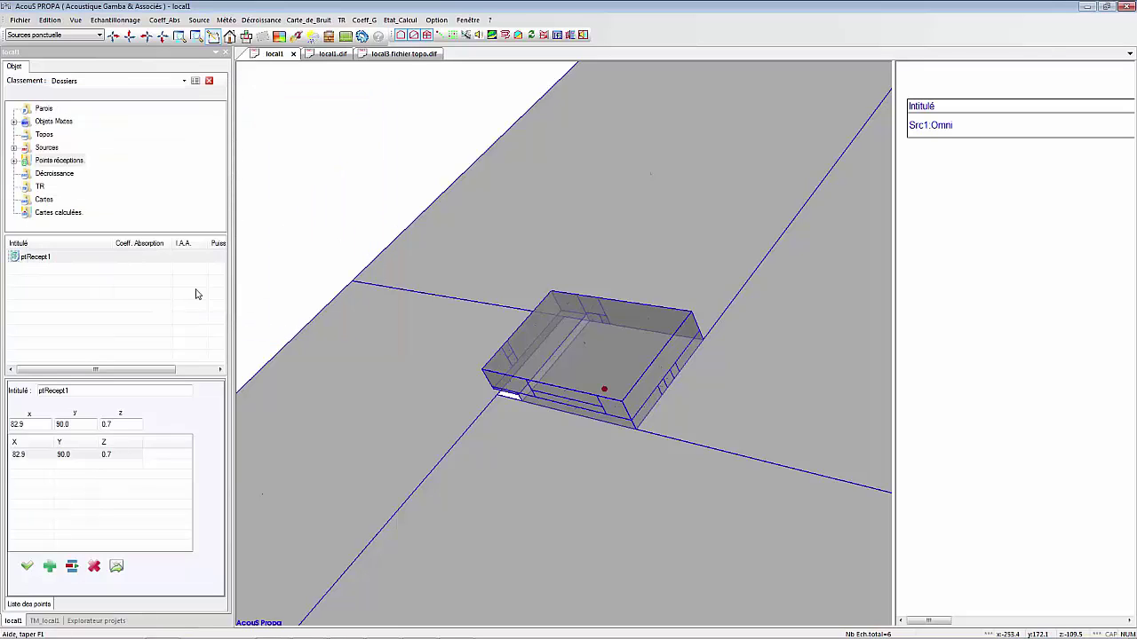
Expand the mixed objects and list the individual walls that belong to Grouper3.
click(53, 121)
double_click(60, 257)
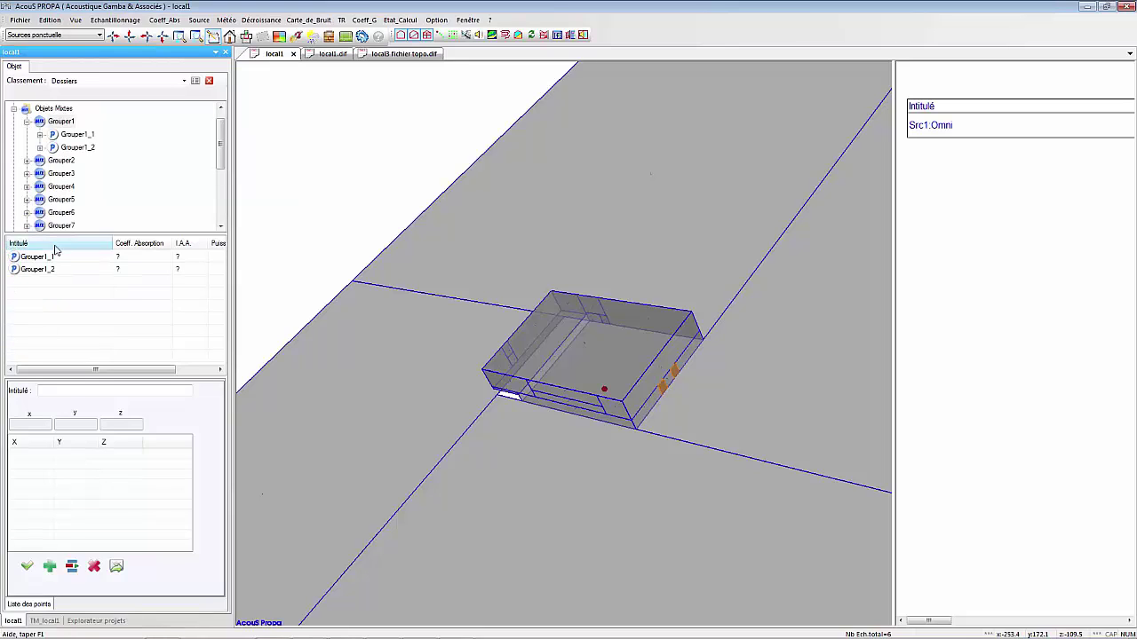
click(61, 160)
double_click(62, 174)
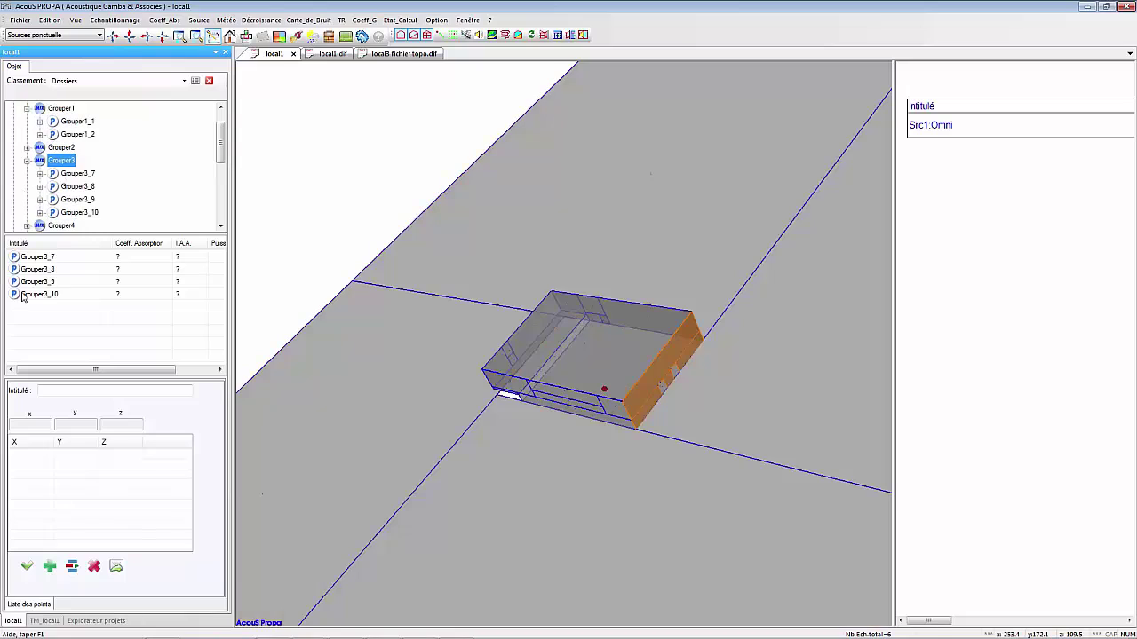
Assign the absorption coefficient Couleur_A01 to all four walls of Grouper3, from Grouper3_7 to Grouper3_10.
click(69, 282)
key(ctrl+a)
right_click(75, 305)
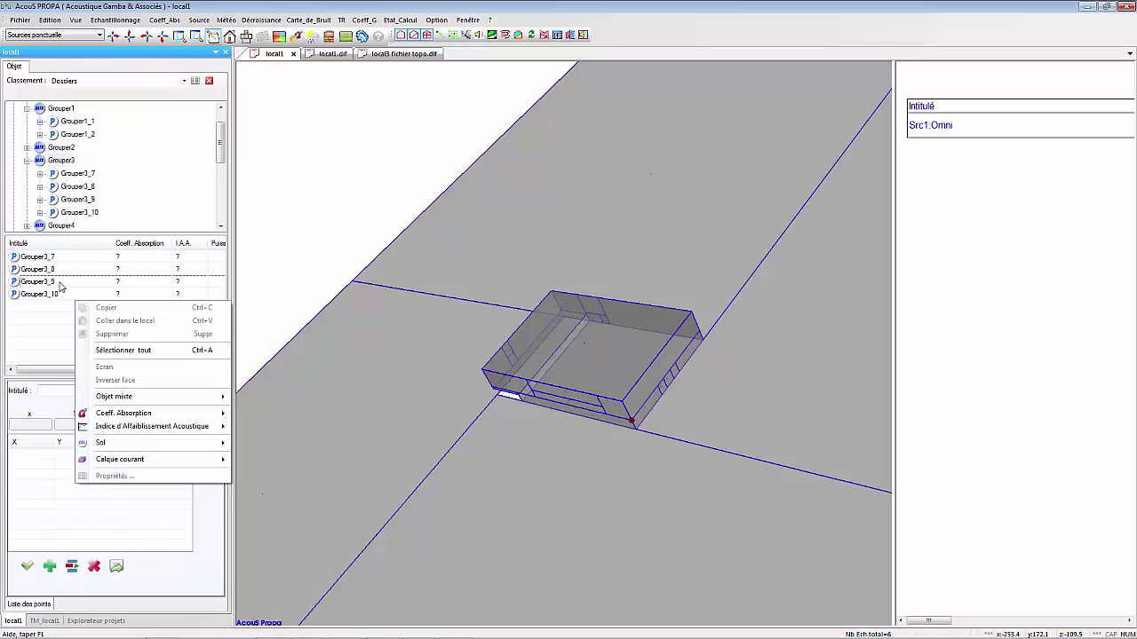
click(62, 284)
key(ctrl+a)
right_click(62, 284)
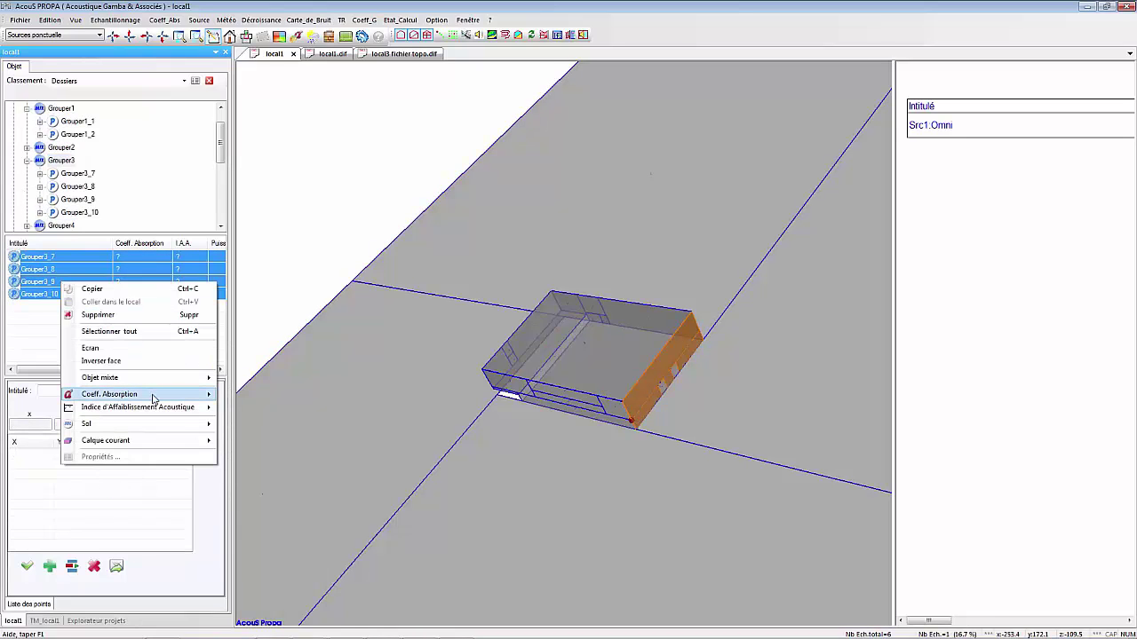
click(234, 394)
click(179, 78)
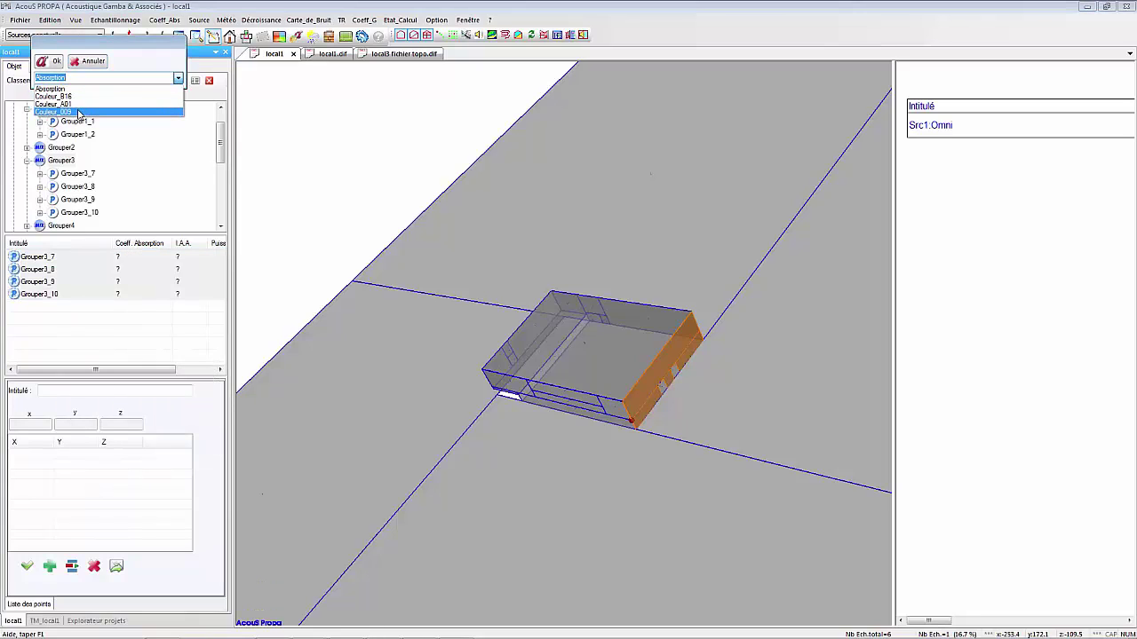
click(73, 104)
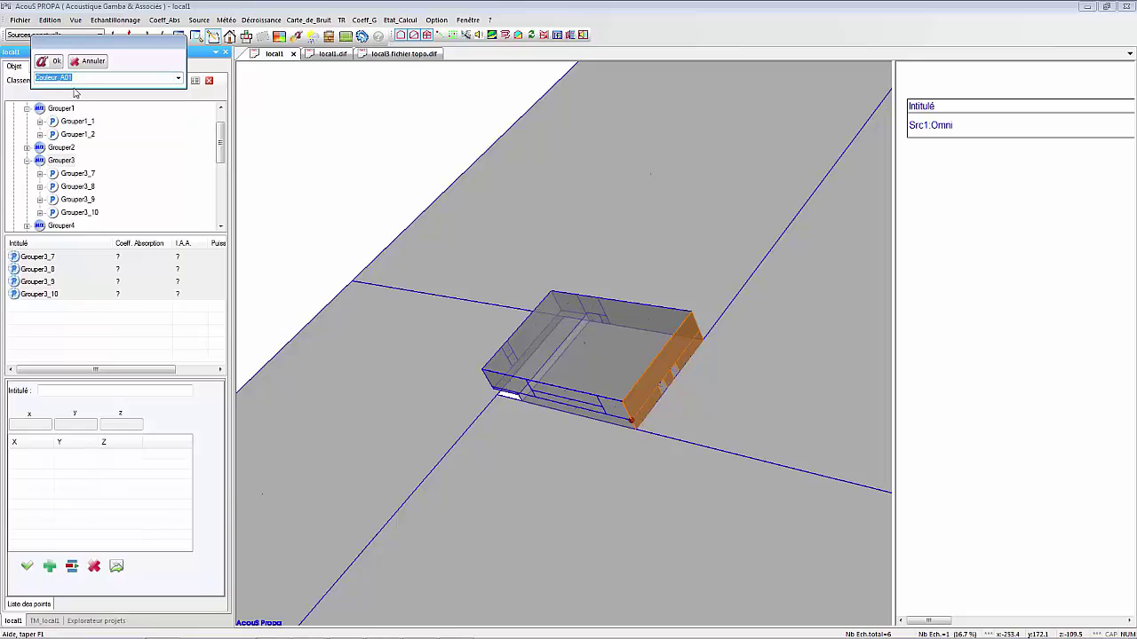
click(53, 61)
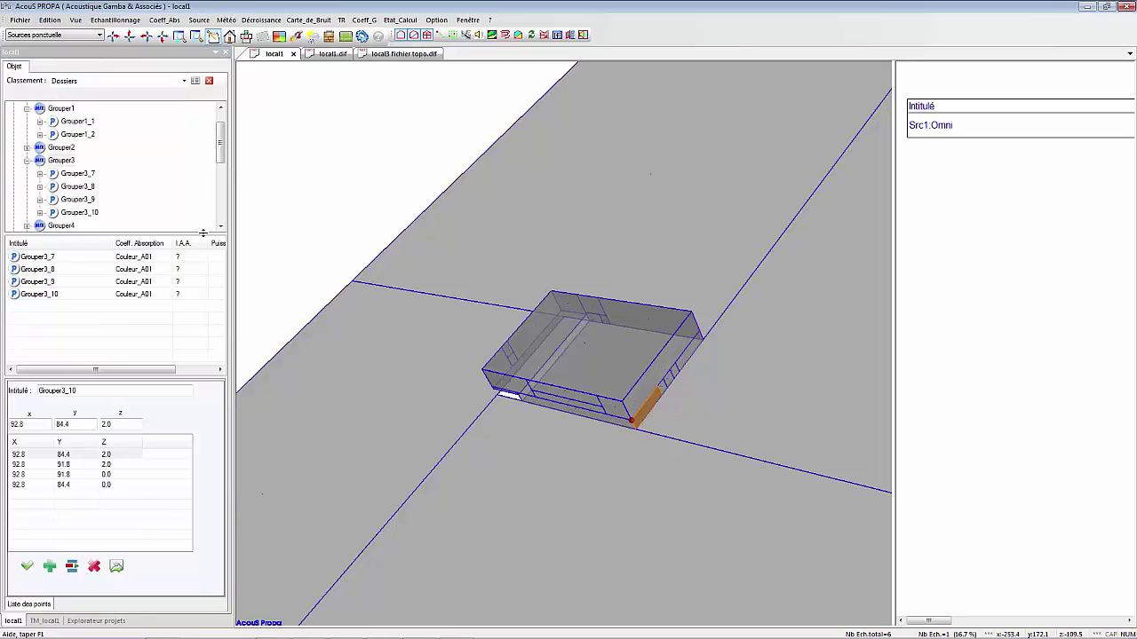